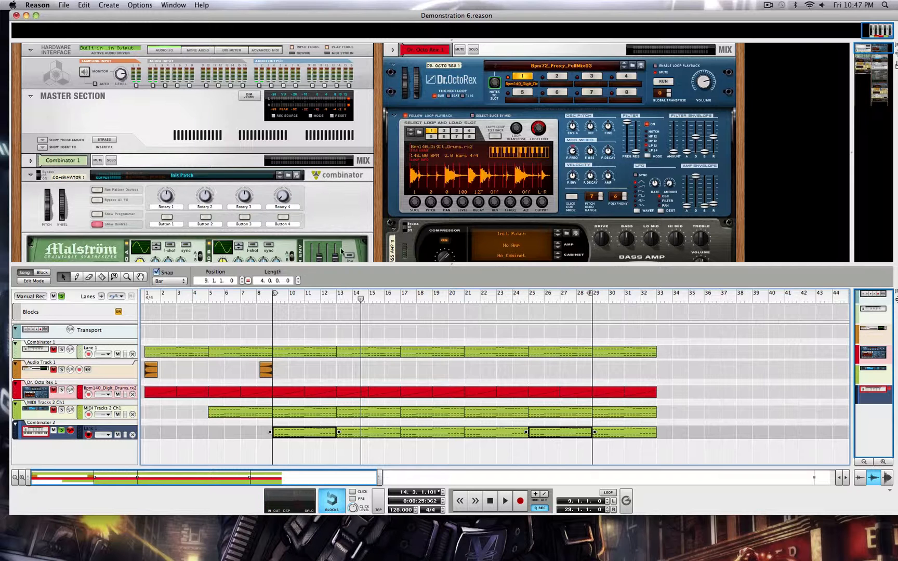
Enlarge the rack area and examine the song's devices, including the Thor and effects chain of the Trance Chord 3 Combinator.
drag(448, 264, 448, 301)
scroll(435, 276, down, 10)
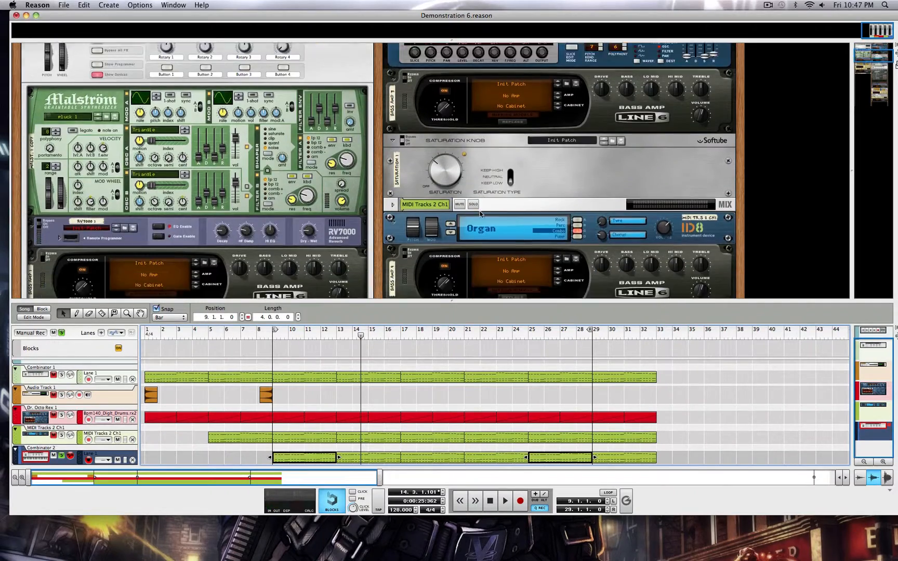
scroll(480, 213, down, 10)
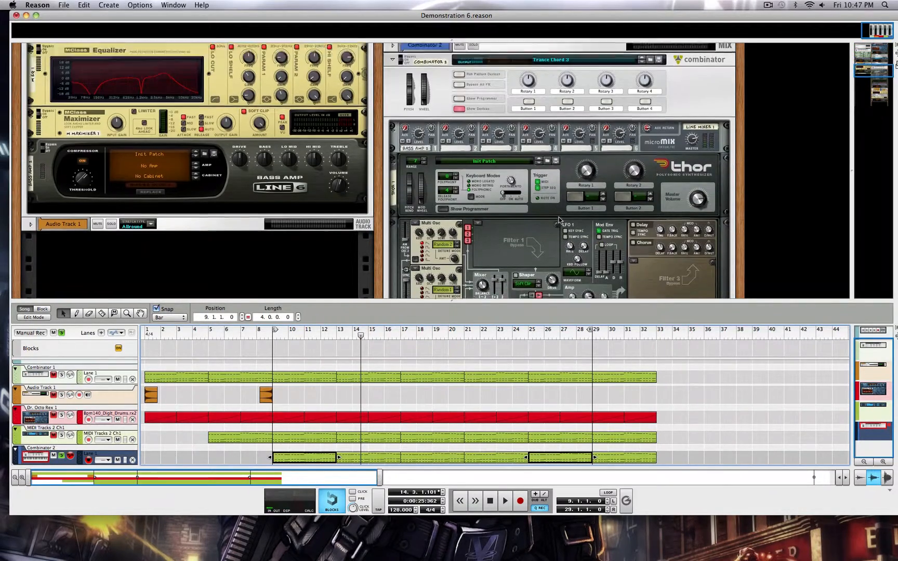
scroll(558, 220, down, 10)
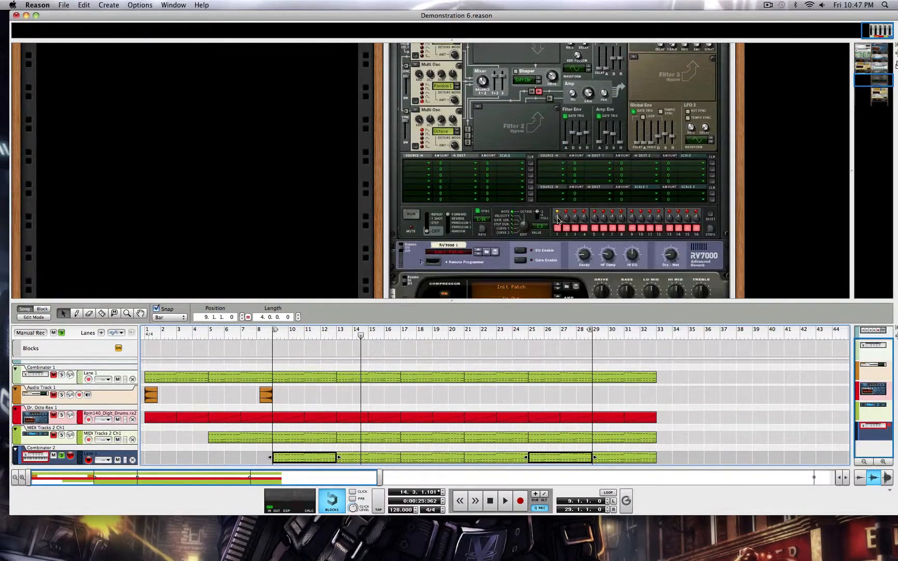
scroll(542, 224, up, 5)
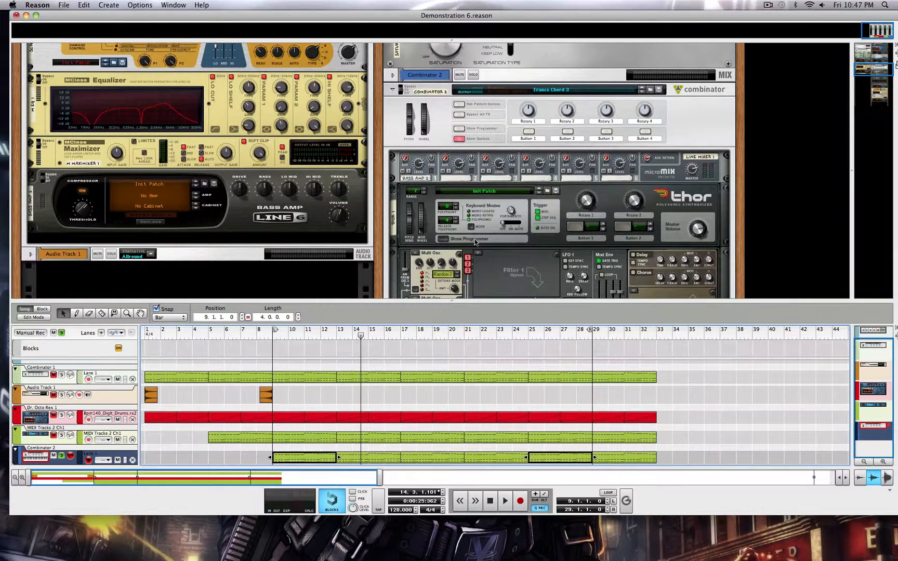
drag(567, 298, 568, 337)
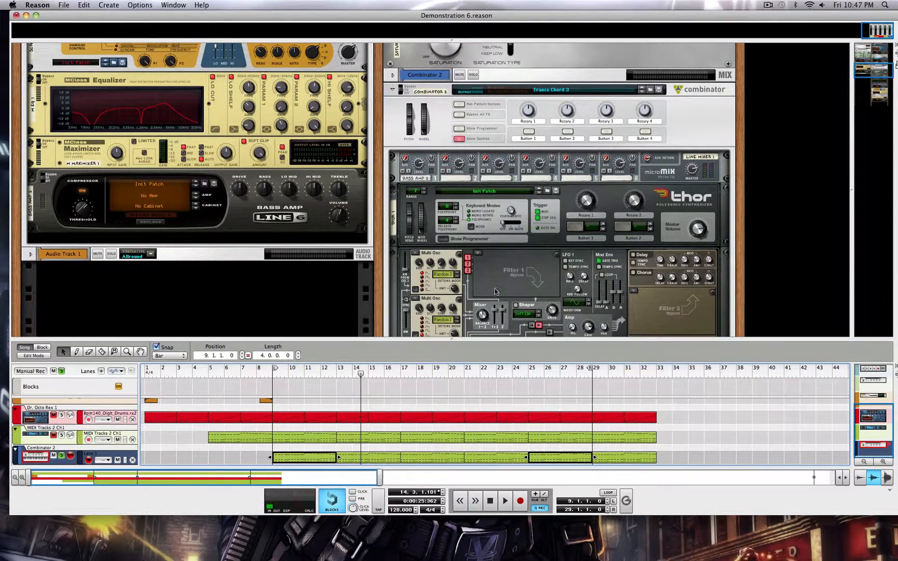
scroll(501, 244, down, 10)
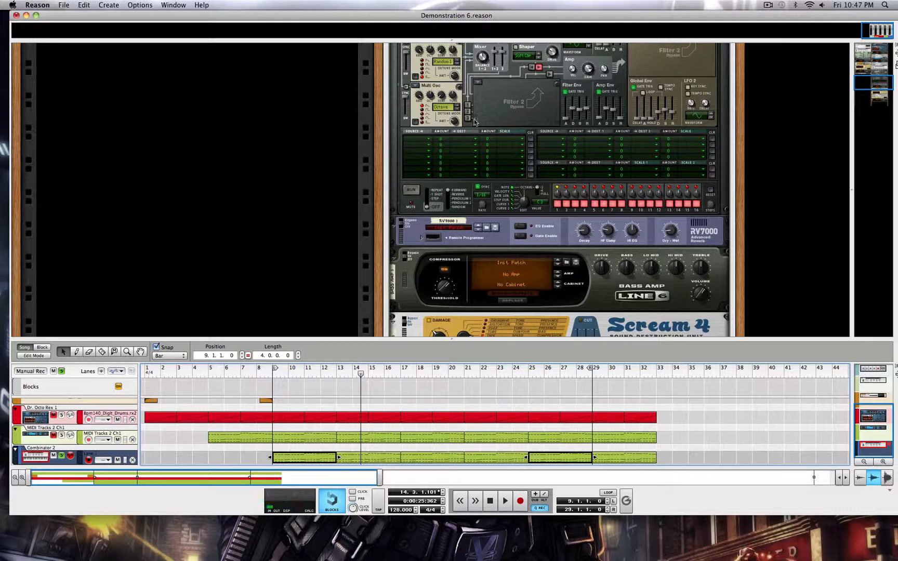
scroll(532, 256, down, 14)
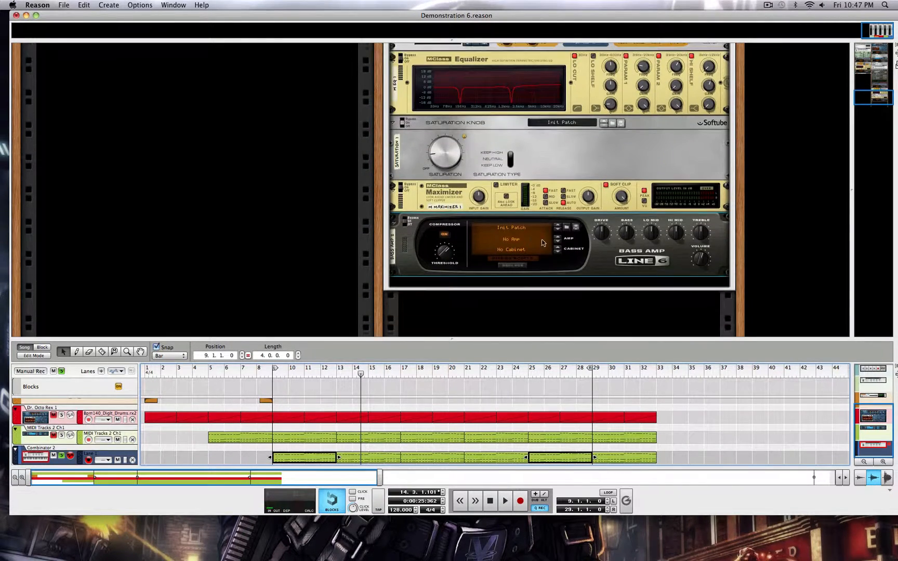
scroll(546, 234, up, 6)
scroll(547, 233, down, 10)
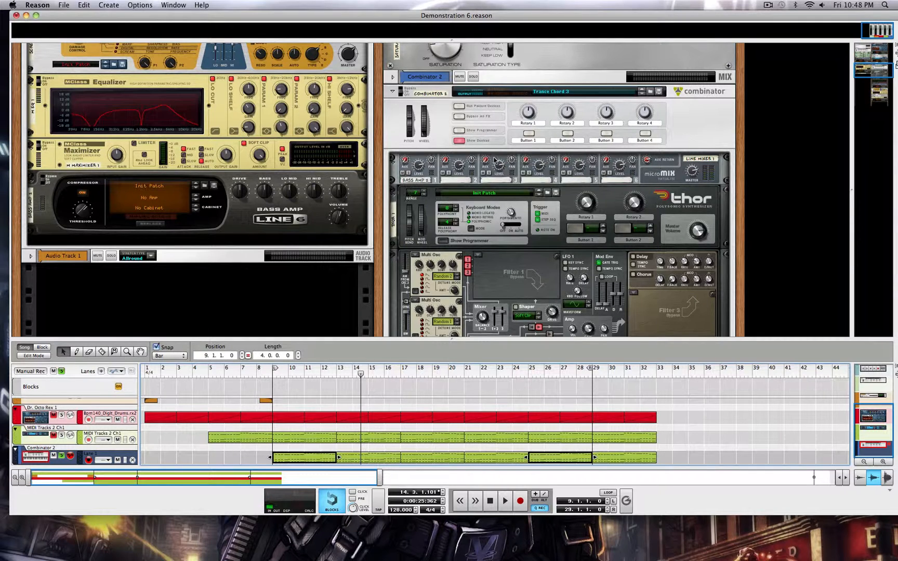
scroll(398, 51, down, 2)
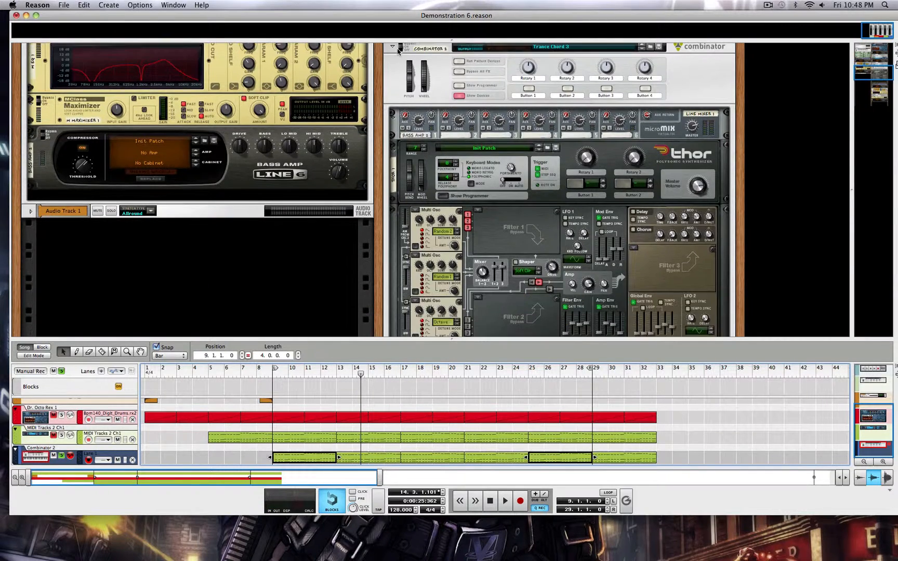
Move the Trance Chord 3 Combinator into the first rack column below Audio Track 1, and extend the rack area over the sequencer.
scroll(398, 51, up, 1)
drag(387, 67, 277, 270)
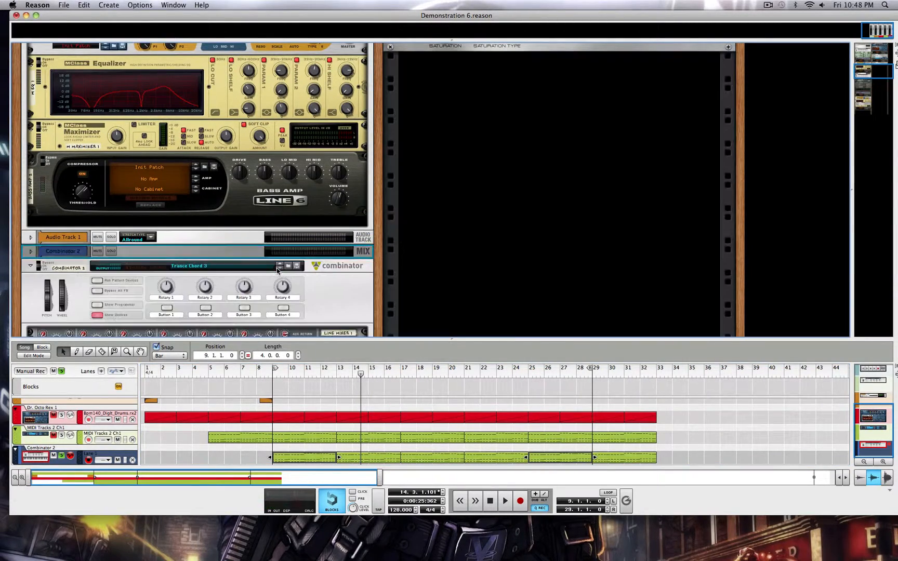
scroll(278, 270, down, 8)
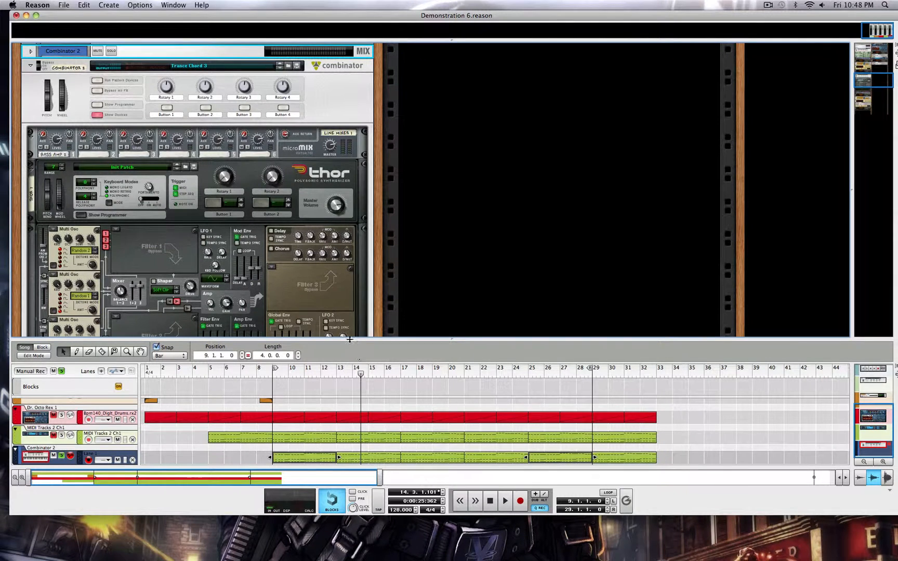
drag(350, 339, 307, 509)
Examine the Combinator's Thor oscillators, RV7000 reverb, Line 6 Bass Amp, Scream 4, MClass Equalizer and Saturation Knob settings.
scroll(164, 218, down, 2)
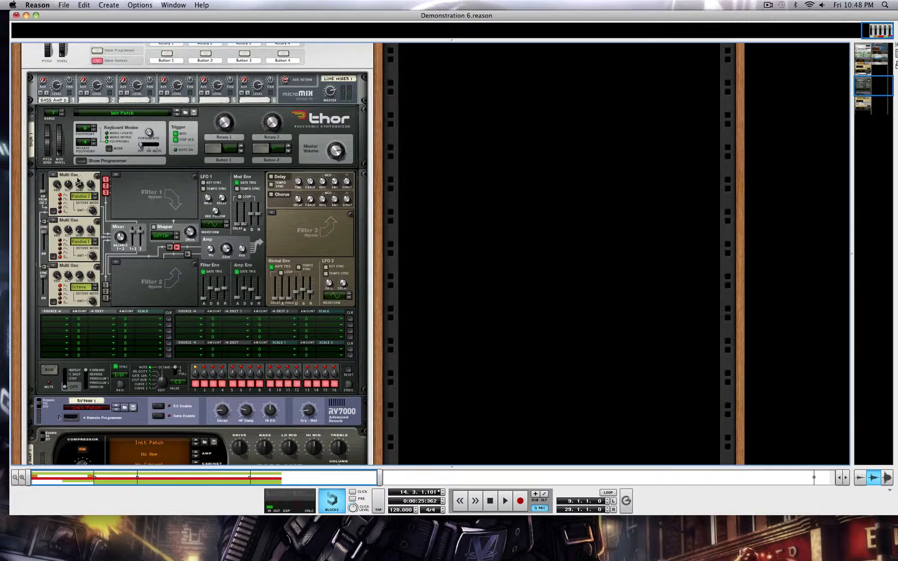
scroll(130, 262, down, 2)
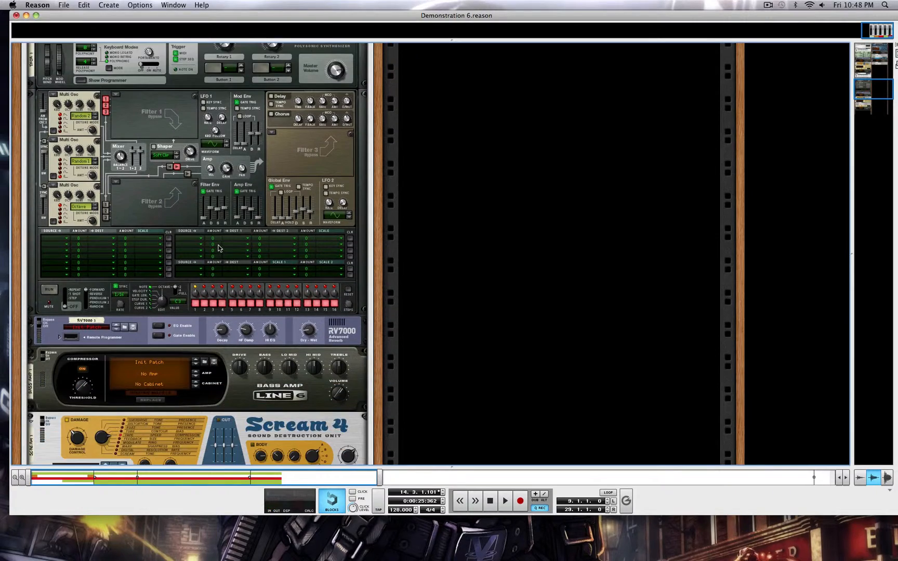
scroll(302, 296, down, 3)
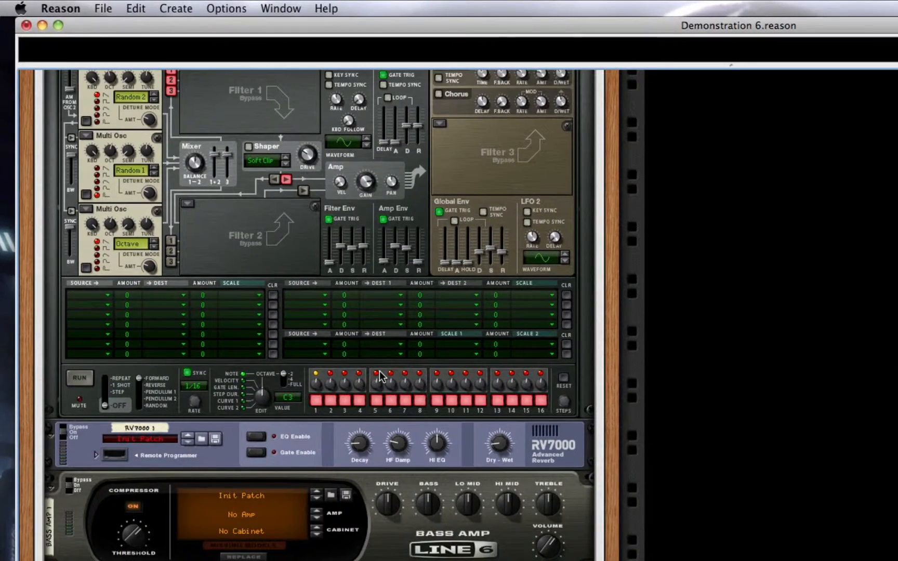
scroll(379, 372, down, 8)
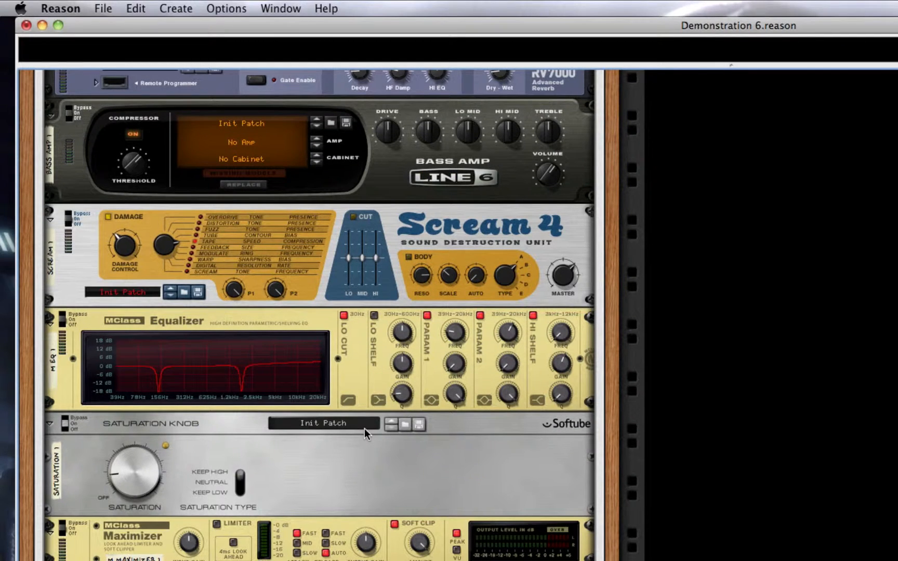
scroll(364, 429, up, 7)
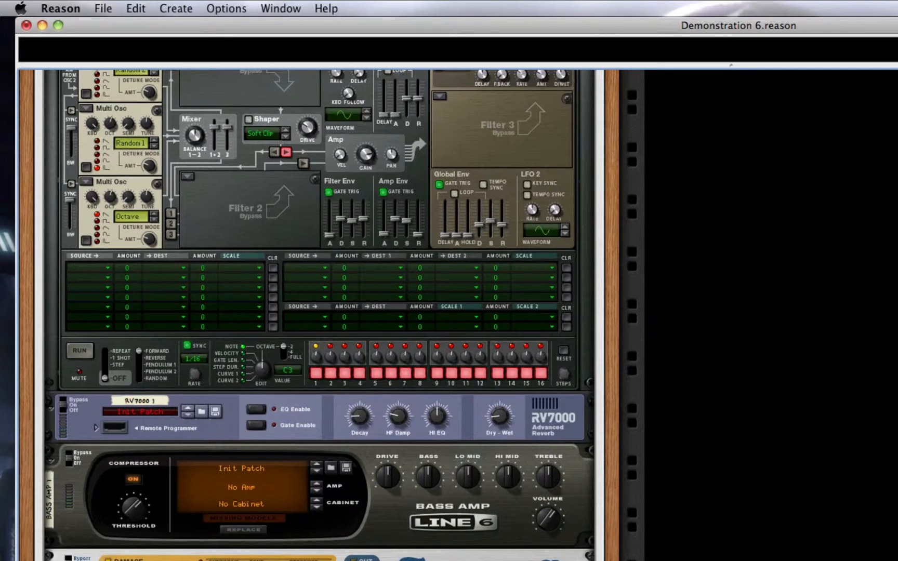
Show the sequencer below an enlarged rack area and play the song from bar 6, restarting it from bar 4.
key(F7)
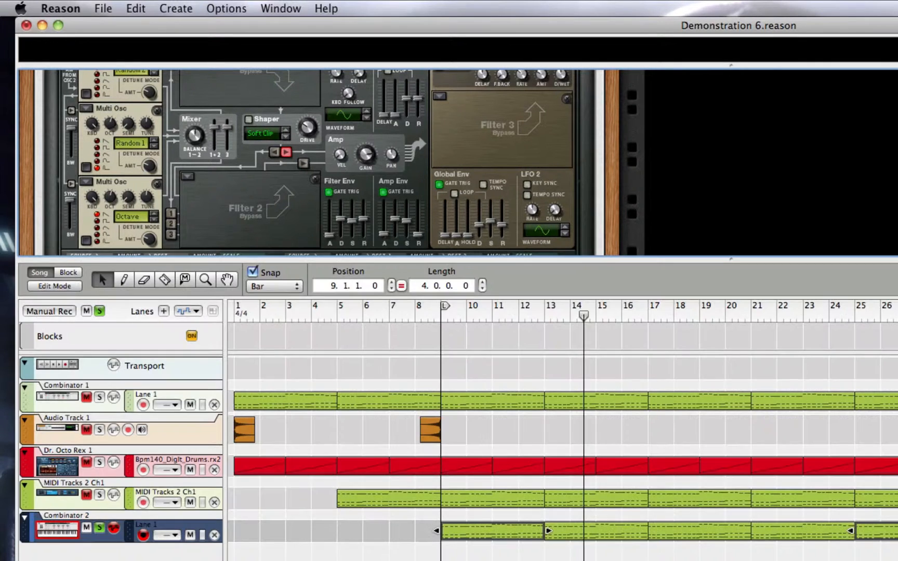
drag(572, 259, 572, 440)
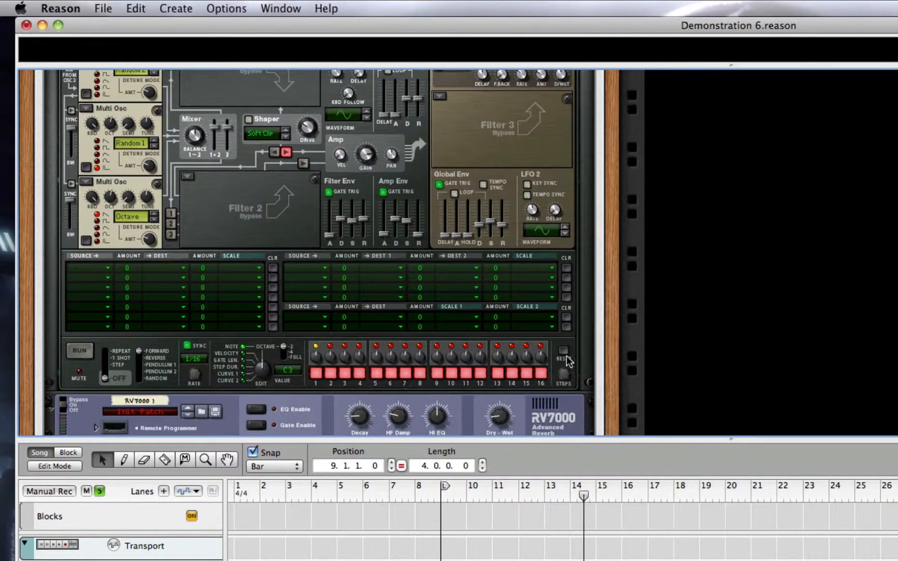
click(364, 498)
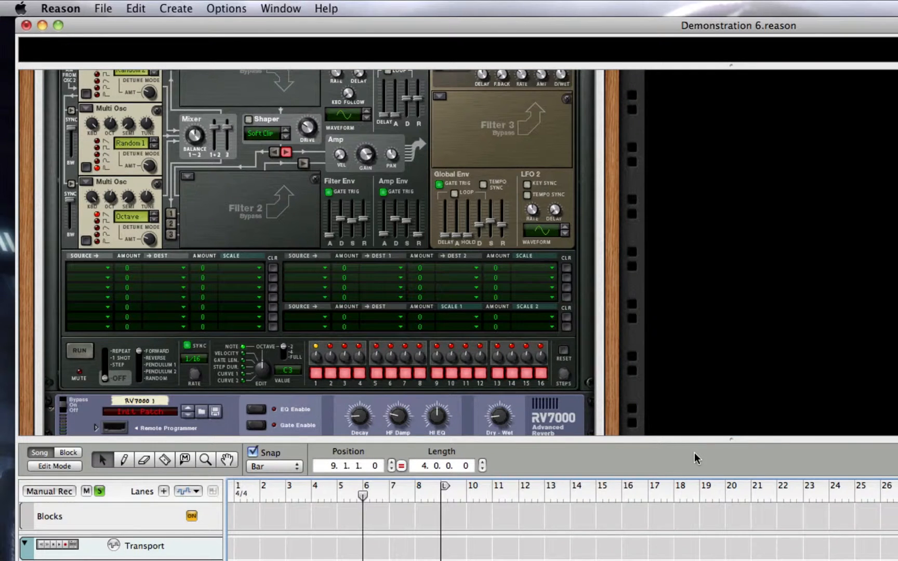
key(space)
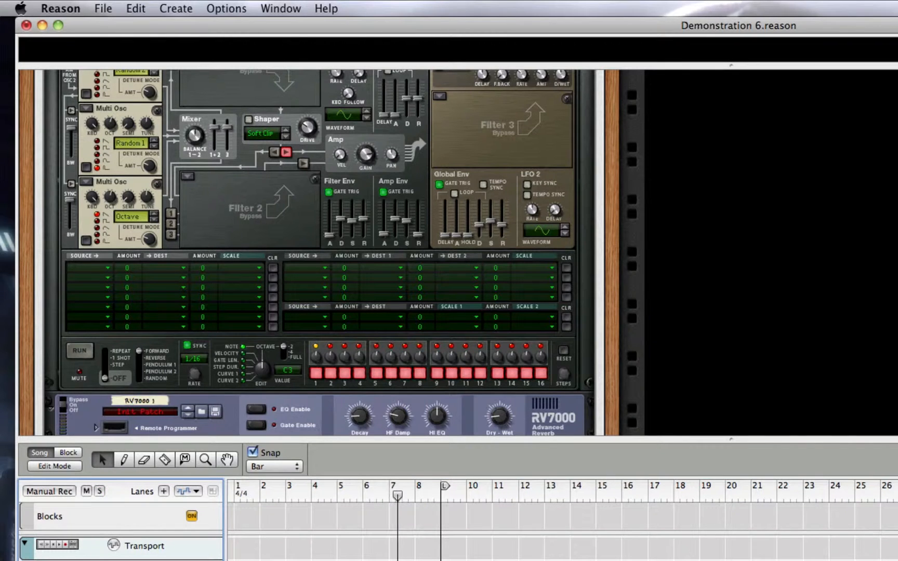
click(321, 487)
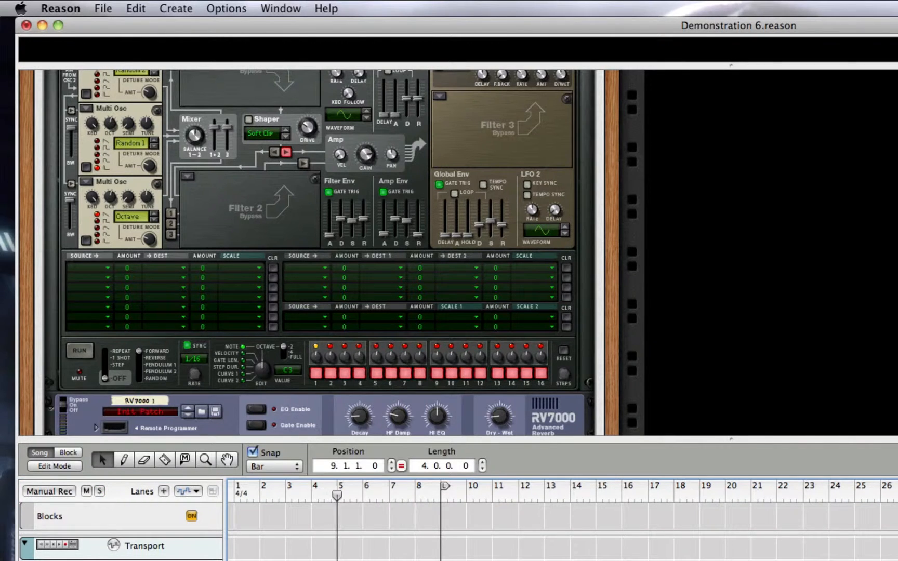
Listen to the song while examining the Combinator's micromix, Thor, reverb, amp, Scream 4 and equalizer in the full-height rack.
scroll(461, 332, up, 6)
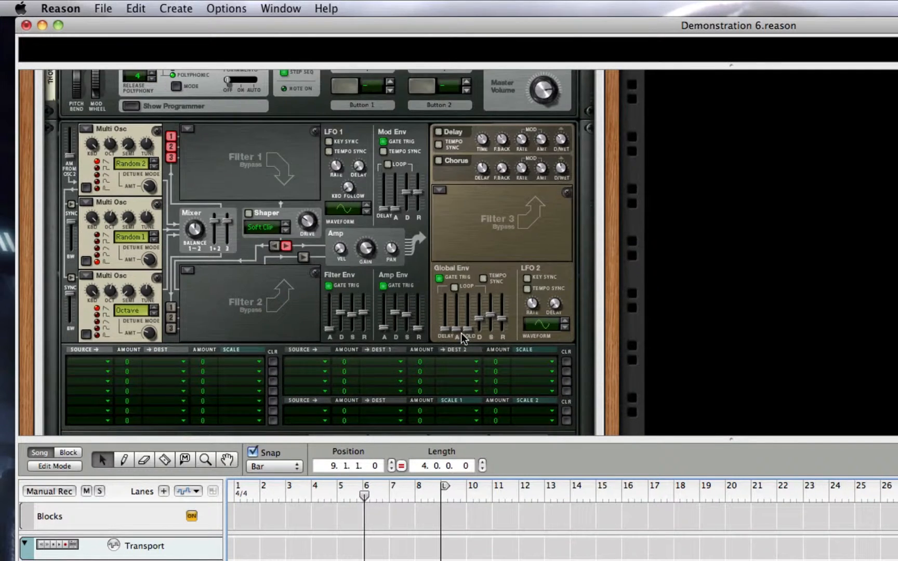
scroll(463, 337, up, 1)
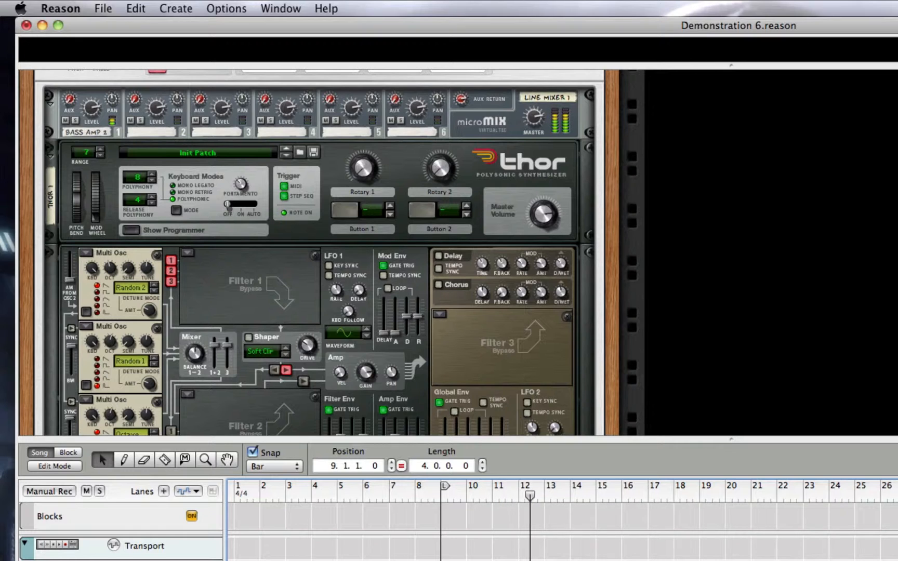
click(99, 560)
drag(325, 439, 327, 560)
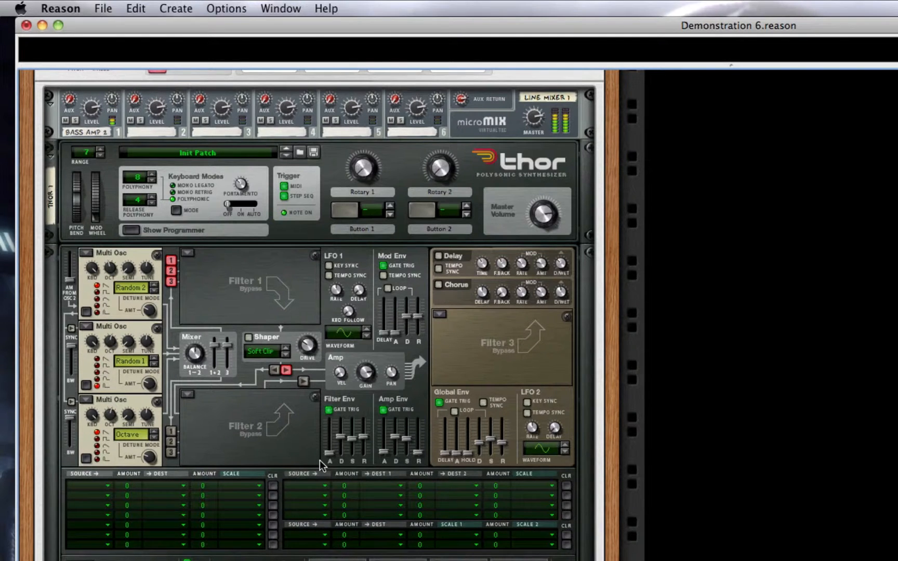
scroll(320, 460, up, 3)
scroll(320, 460, down, 5)
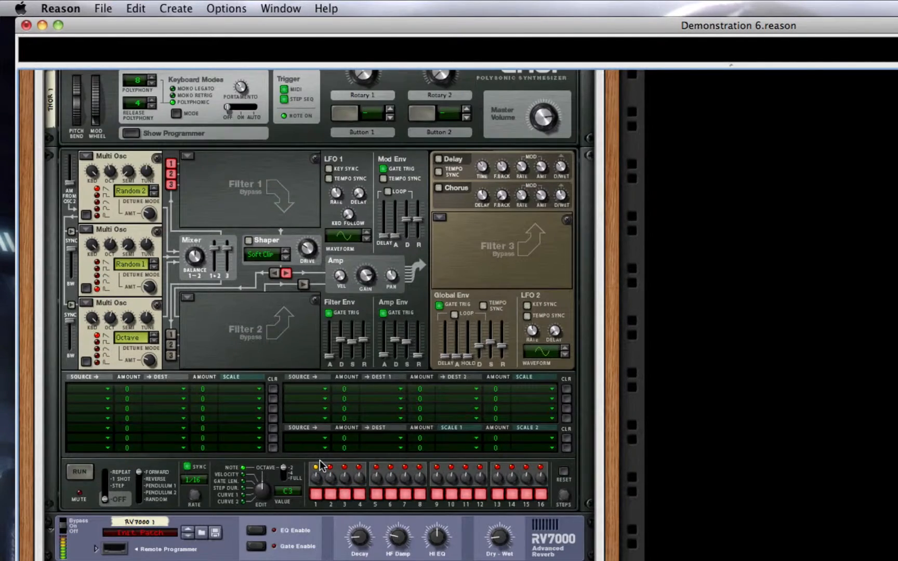
scroll(320, 460, down, 4)
scroll(408, 483, down, 3)
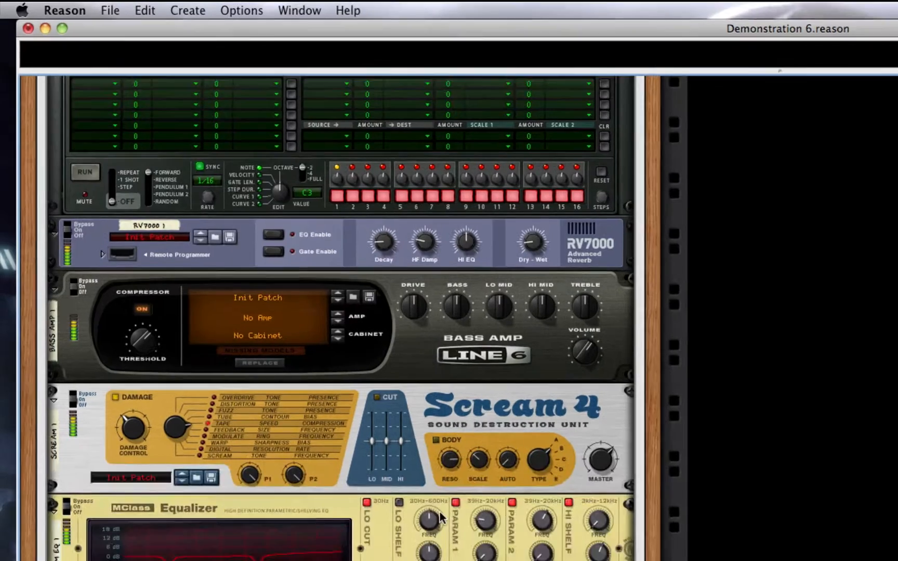
scroll(441, 518, down, 6)
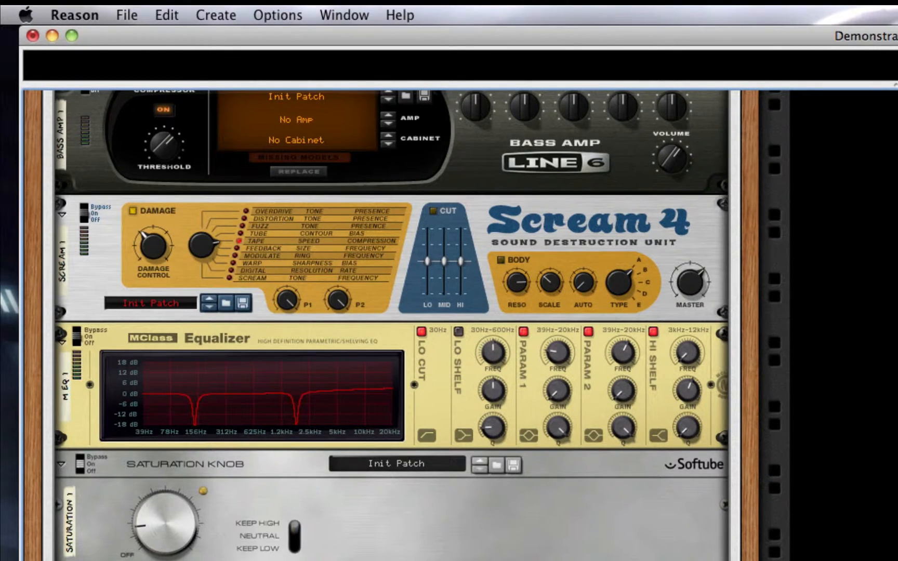
scroll(619, 505, up, 8)
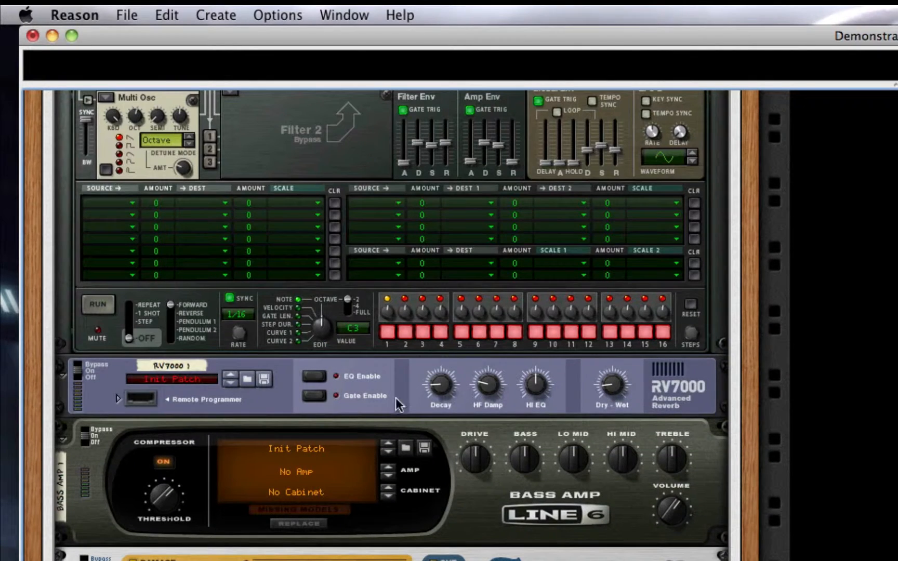
scroll(374, 332, up, 5)
scroll(382, 322, up, 5)
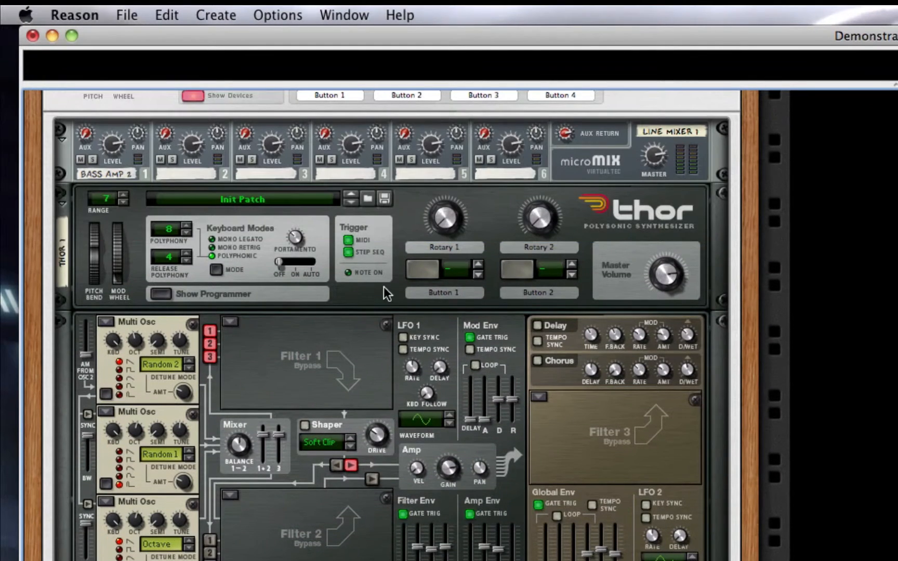
Move the Demonstration 6 song window out of the way, create a new song and enlarge its rack area.
drag(664, 34, 0, 72)
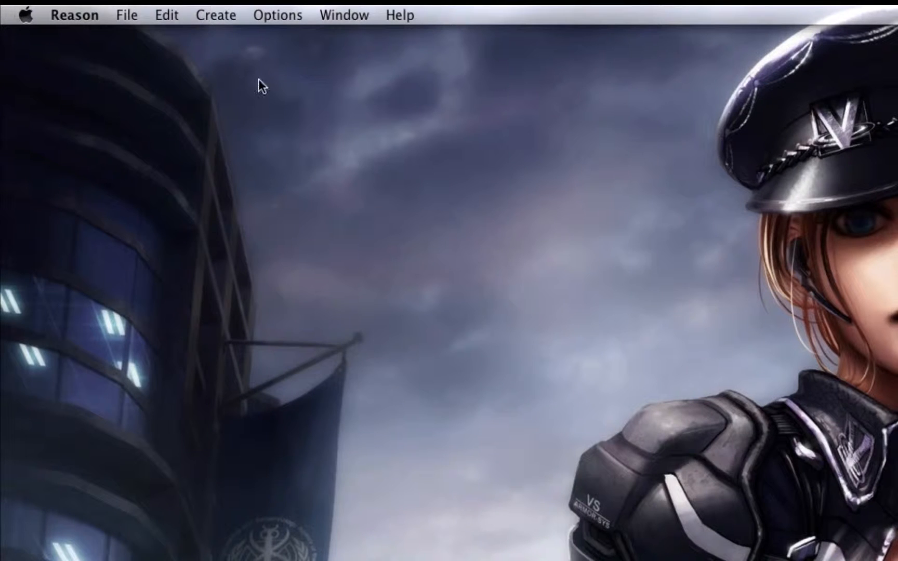
click(125, 15)
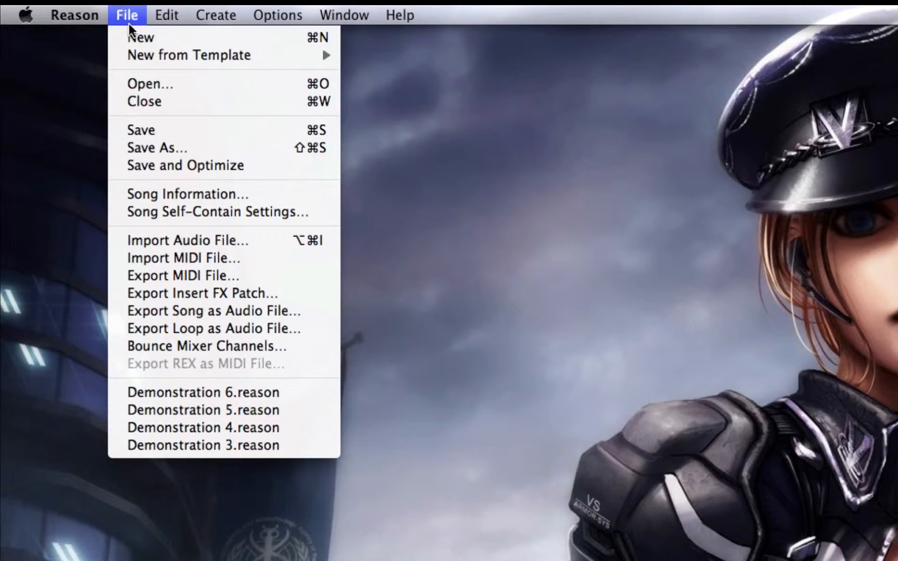
click(128, 35)
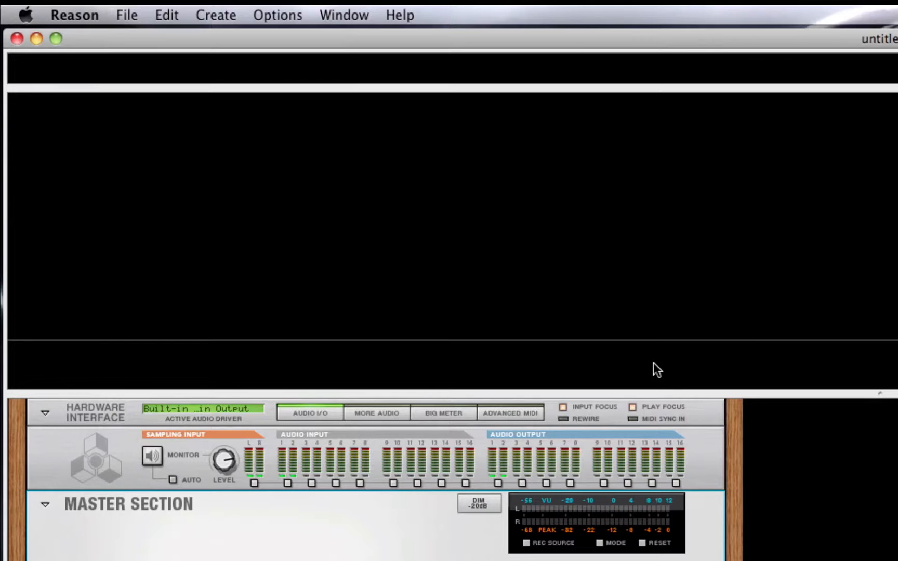
drag(670, 395, 698, 5)
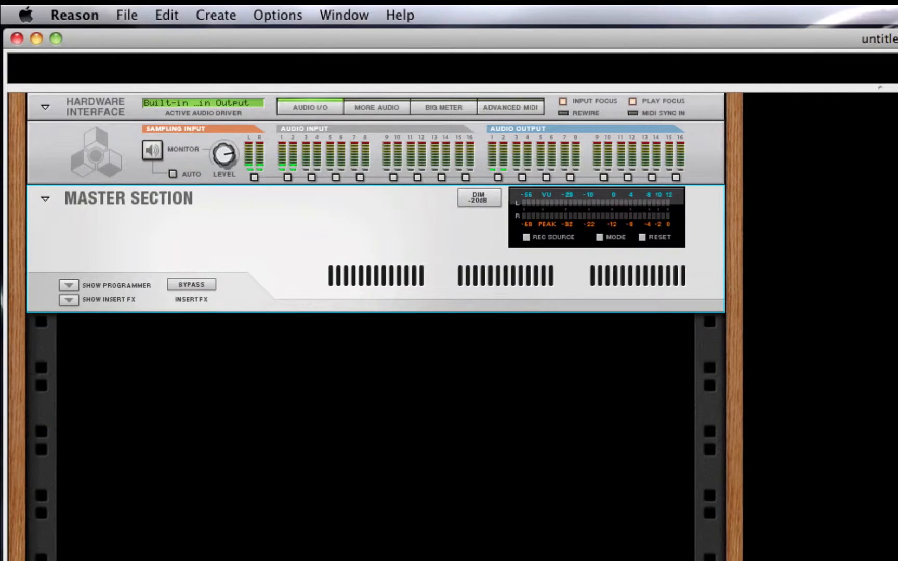
Create a Combinator in the empty rack below the Master Section.
click(832, 312)
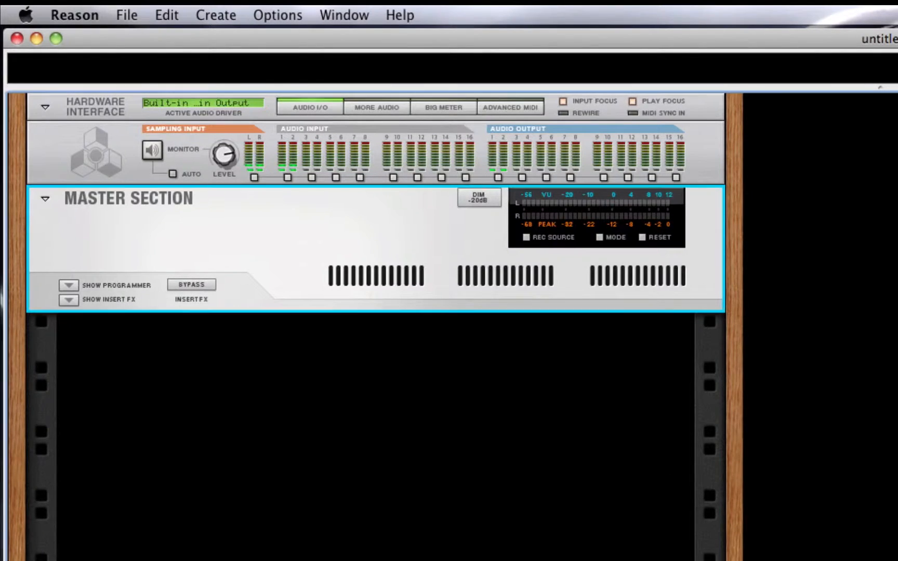
right_click(352, 491)
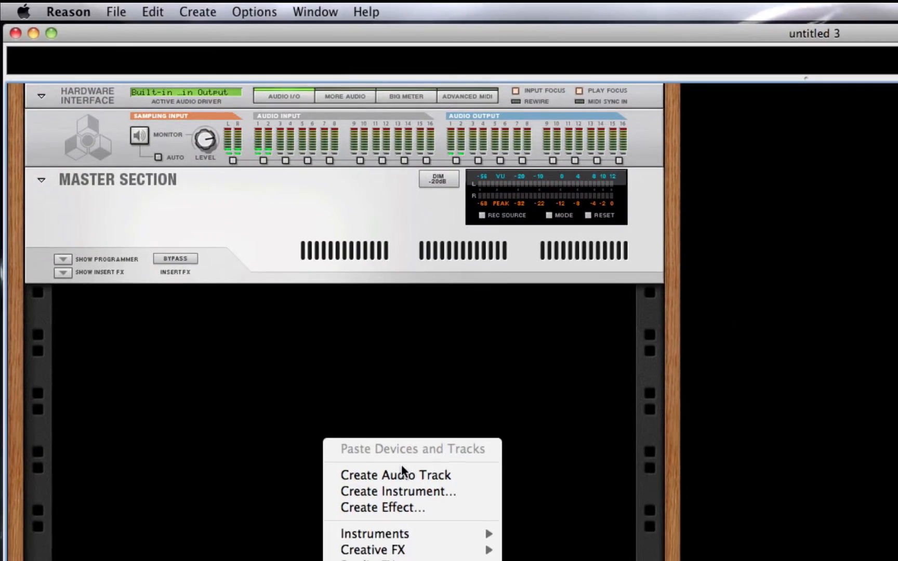
mouse_move(475, 560)
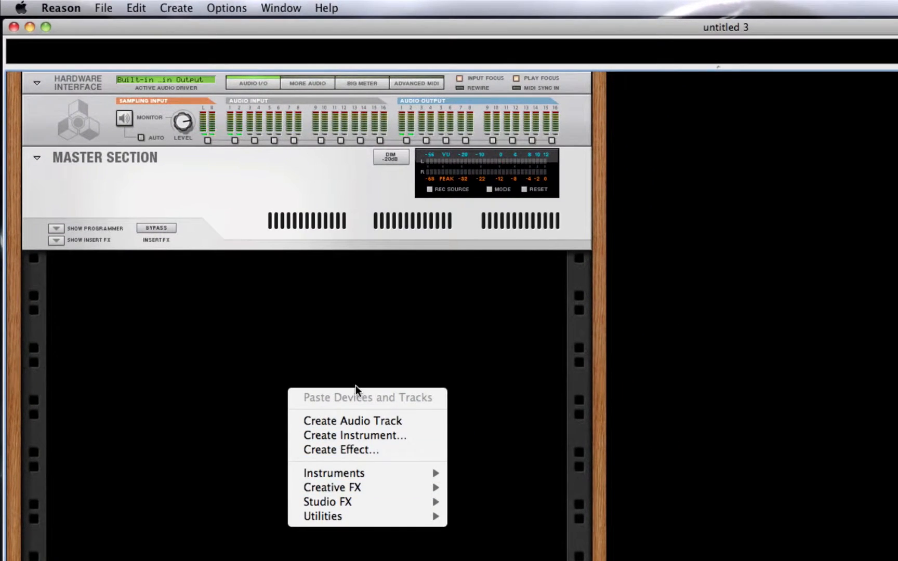
mouse_move(377, 523)
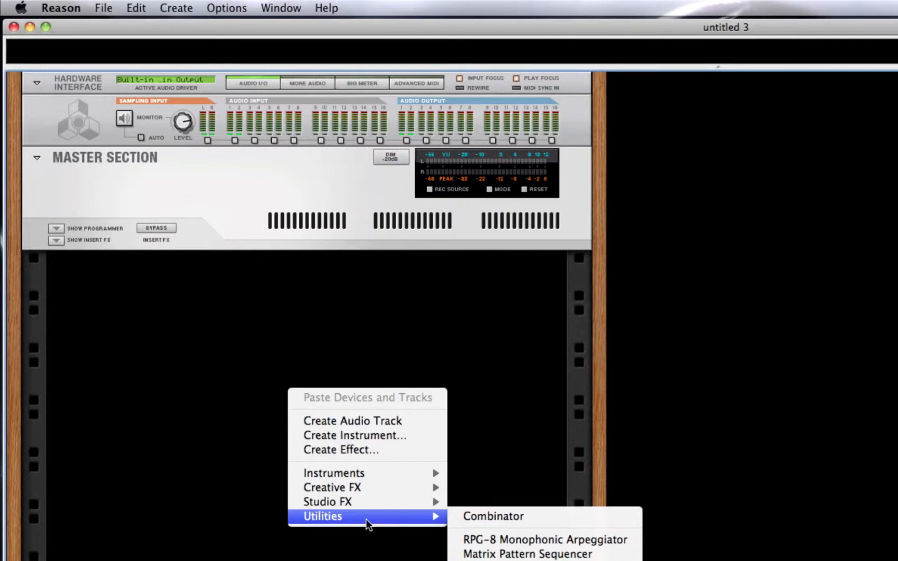
click(552, 516)
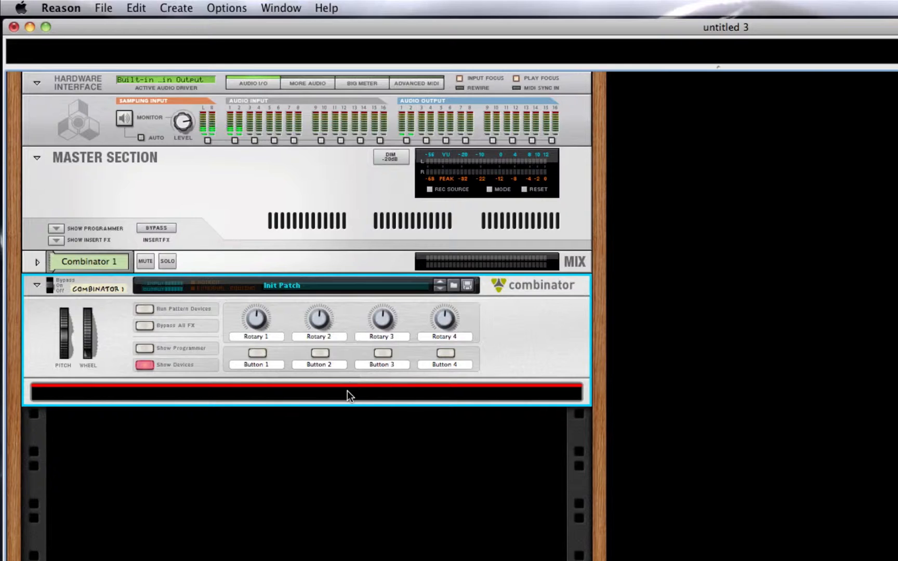
Create a Thor Polysonic Synthesizer inside the new Combinator.
right_click(347, 391)
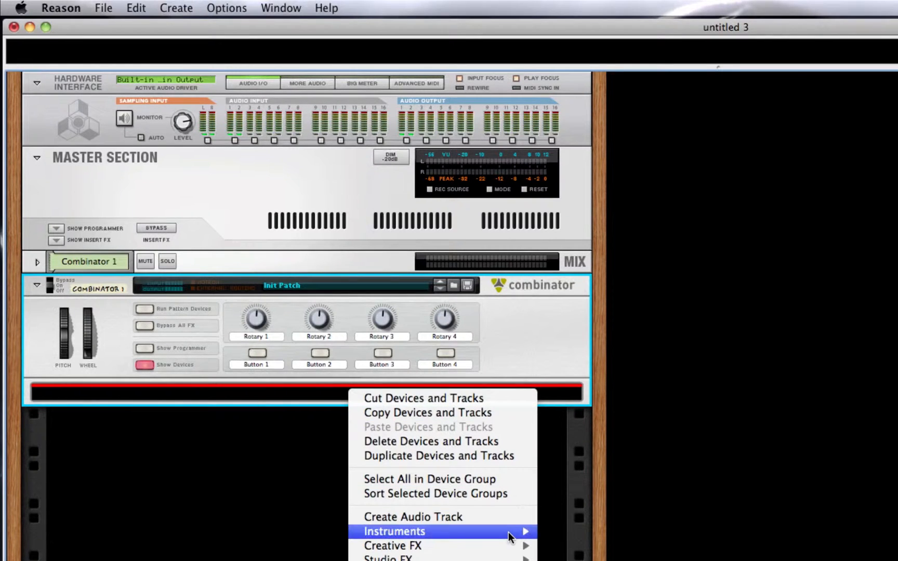
mouse_move(510, 537)
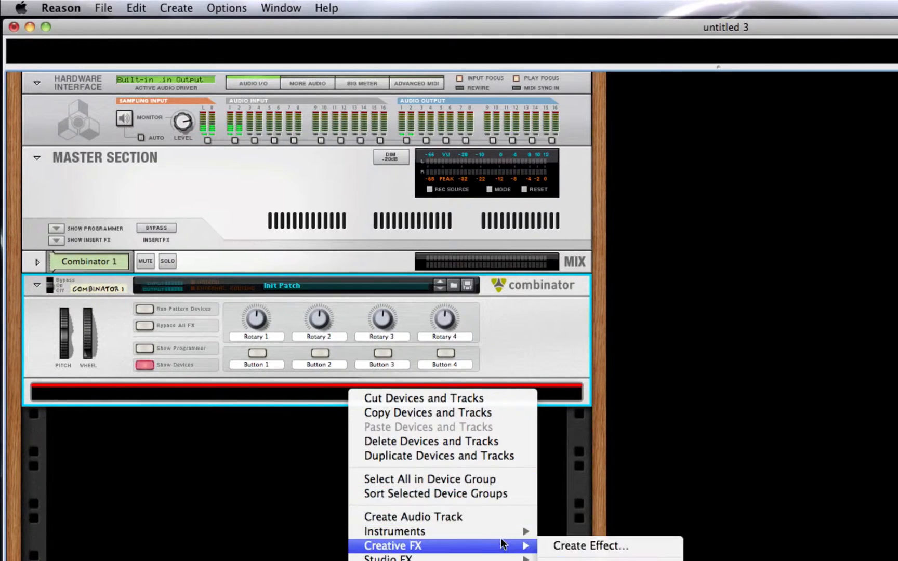
click(572, 560)
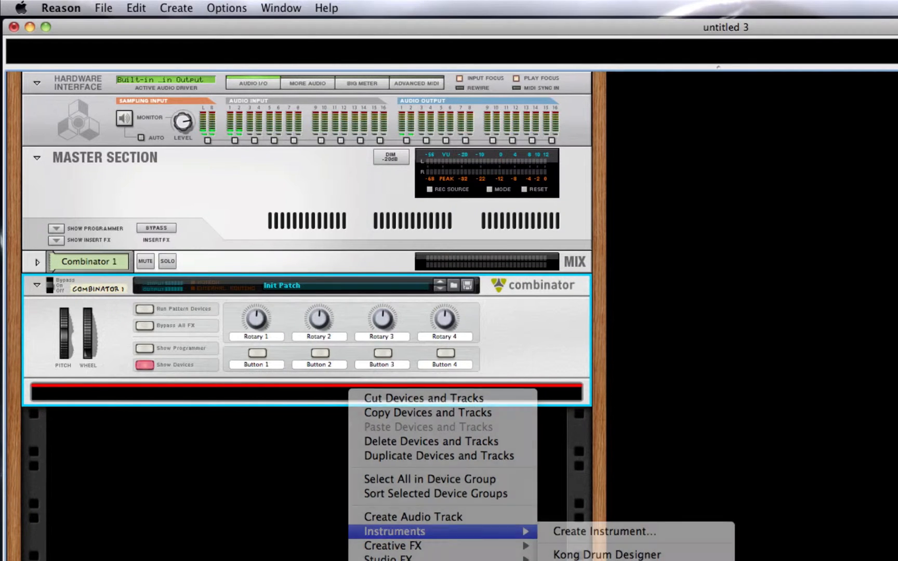
click(119, 474)
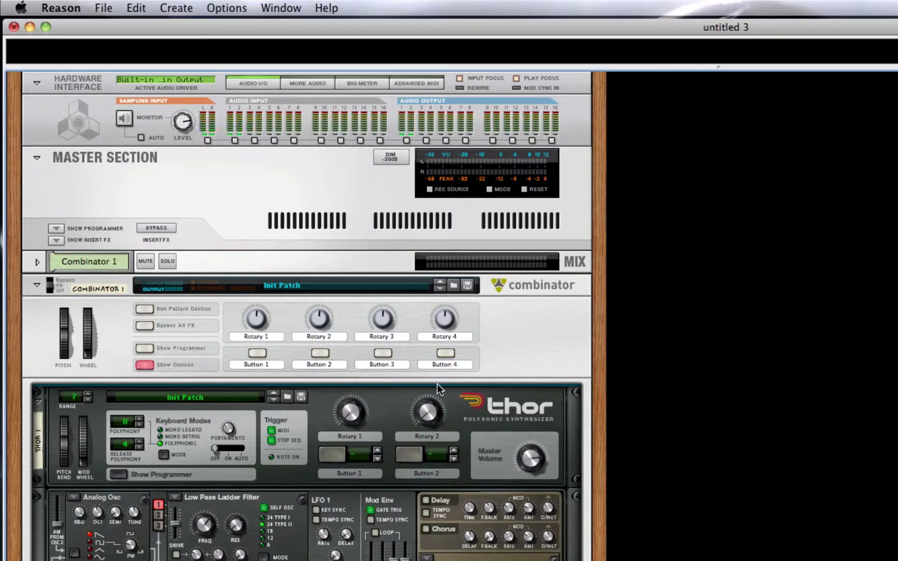
Examine the General, Audio, Control Surfaces, Advanced and Keyboard preferences, return to the General settings and close the preferences.
key(super+comma)
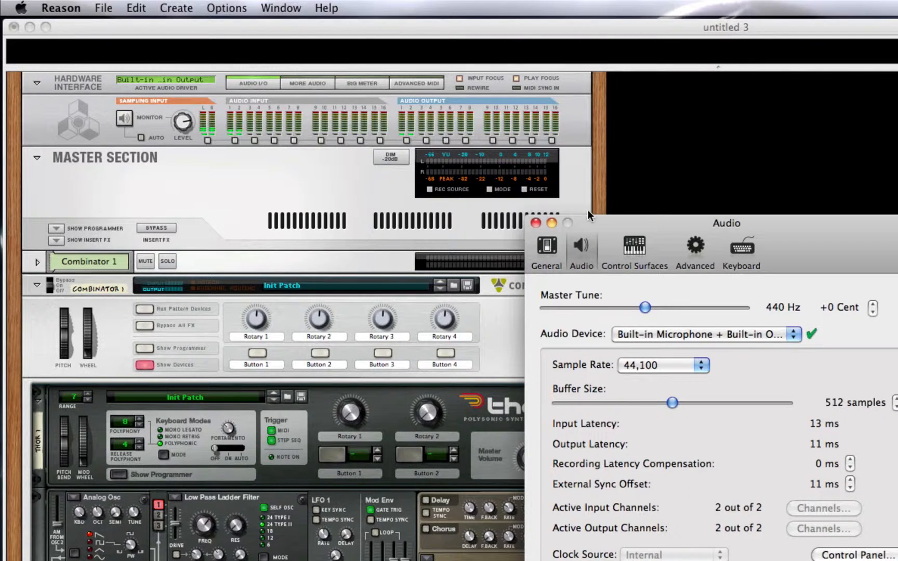
click(551, 249)
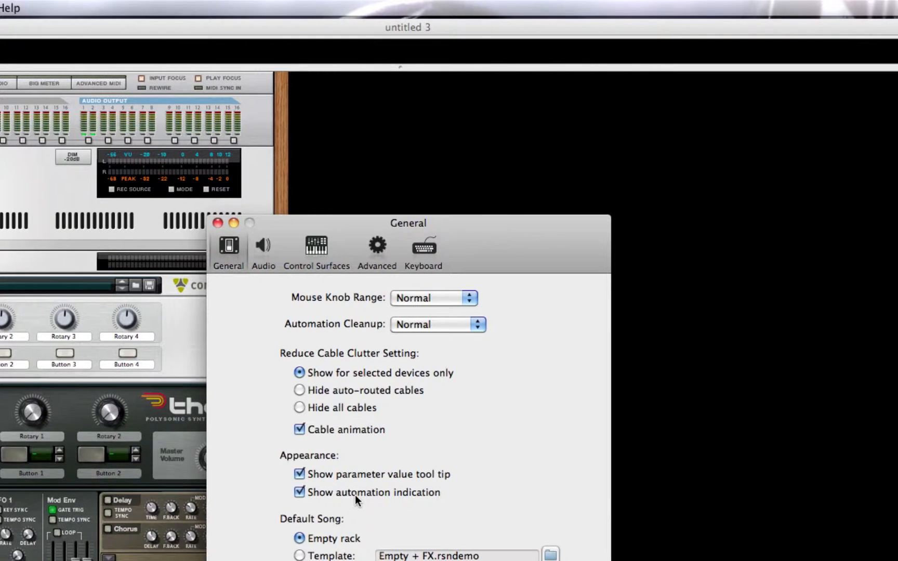
click(267, 257)
click(317, 246)
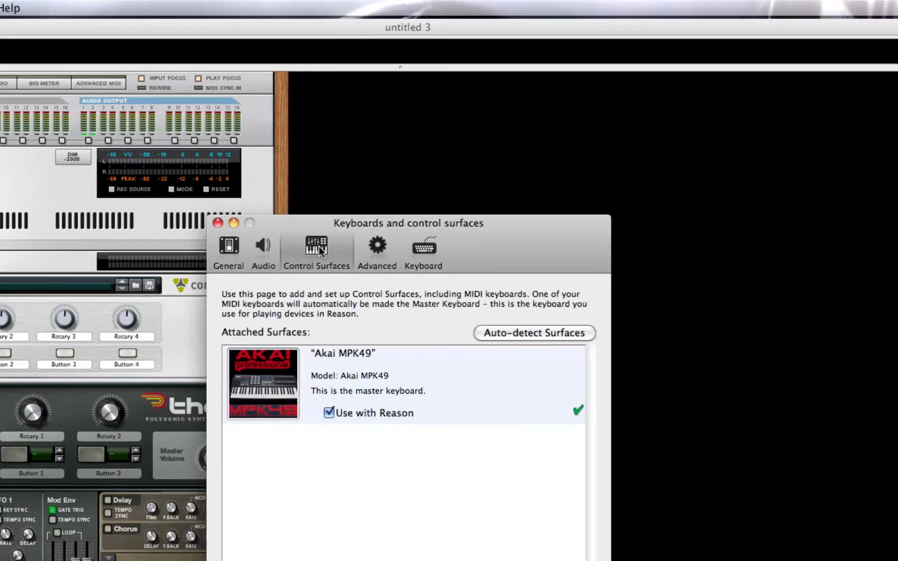
click(375, 247)
click(422, 250)
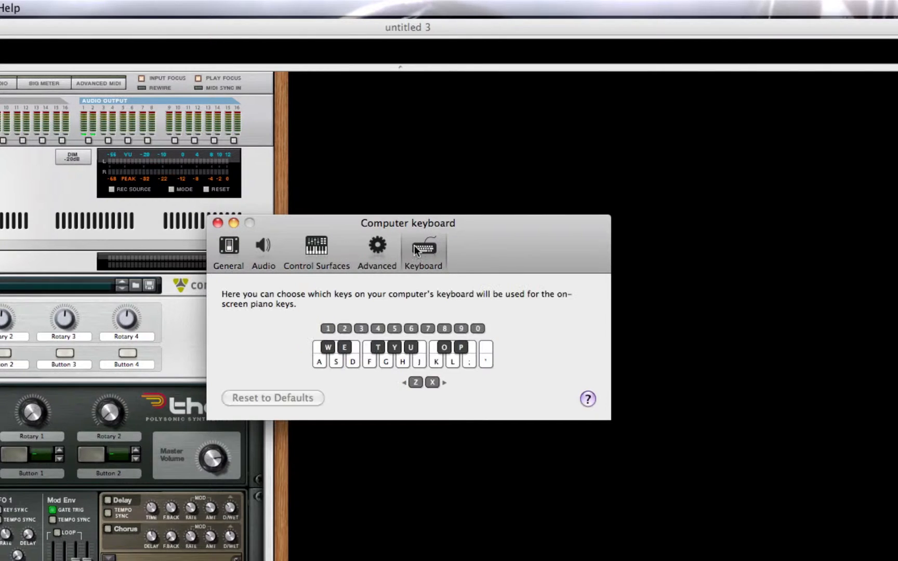
click(226, 254)
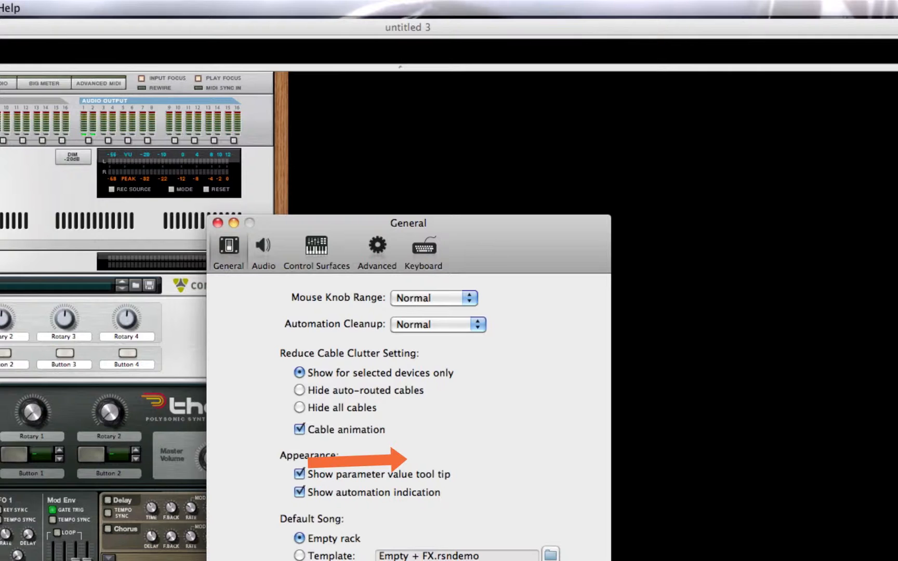
click(217, 223)
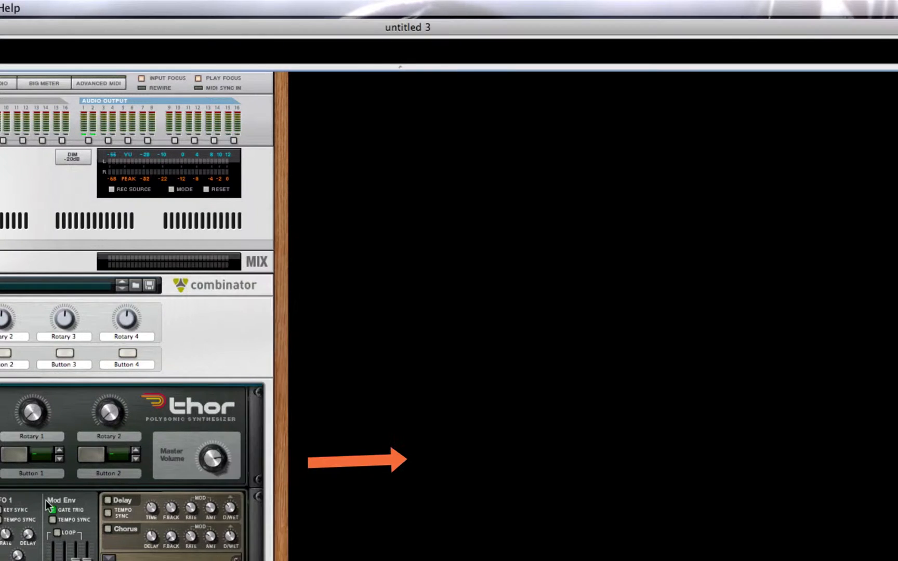
Create a Kong Drum Designer in the empty second rack column and undo its creation.
right_click(487, 340)
mouse_move(615, 421)
click(729, 419)
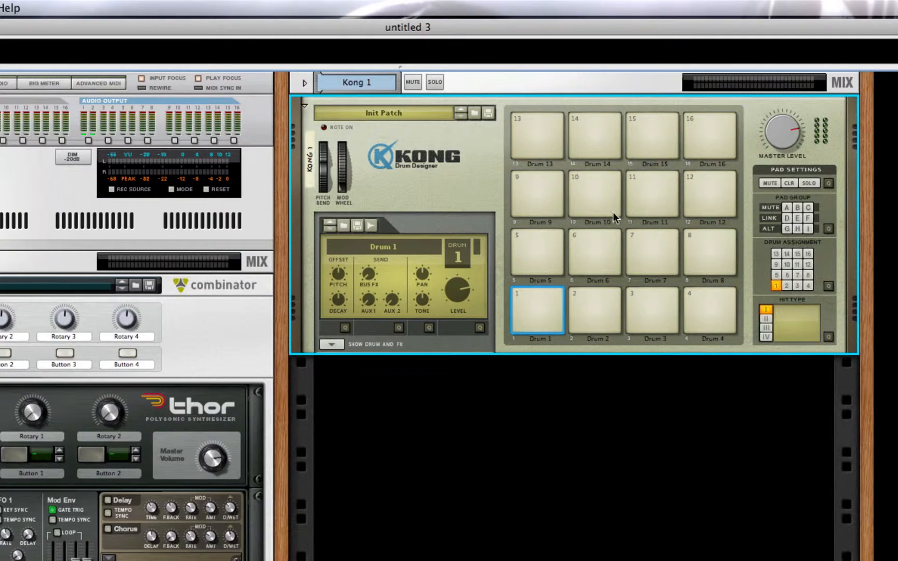
key(super+z)
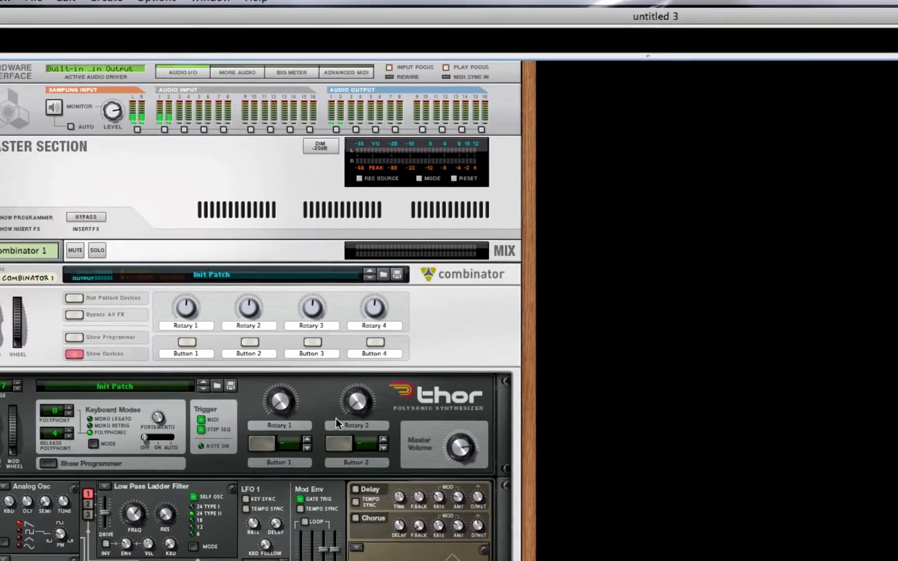
Set all three of Thor's oscillators to Multi Oscillator and adjust oscillator 1's detune amount.
scroll(409, 419, down, 5)
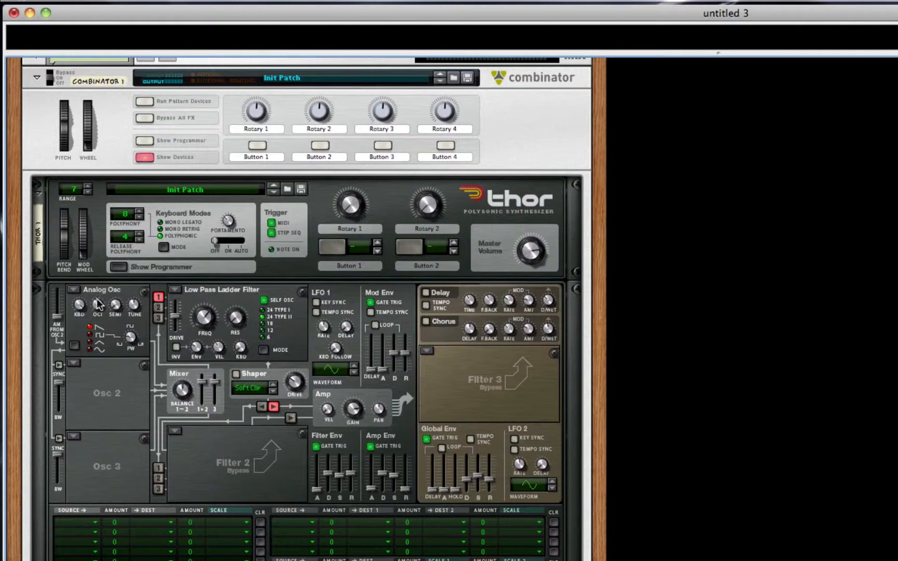
click(73, 290)
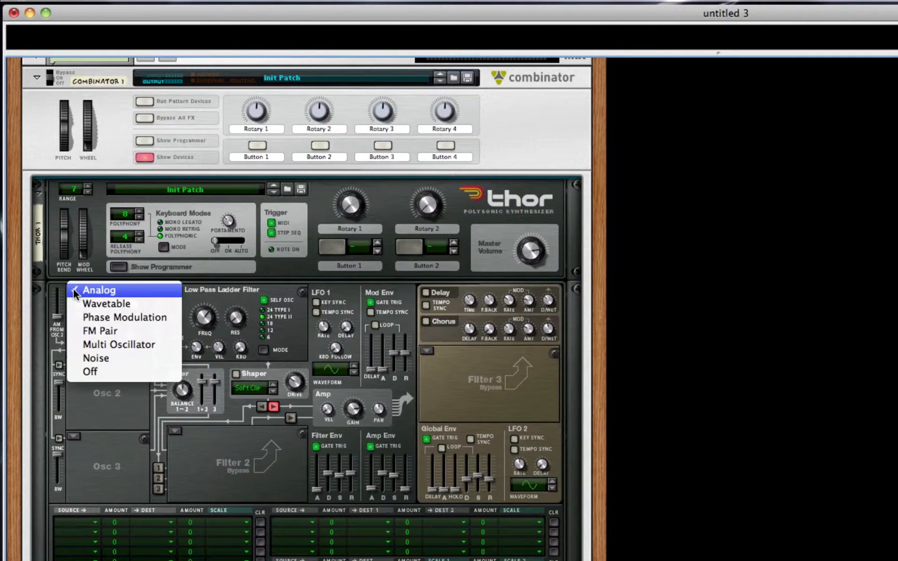
click(150, 344)
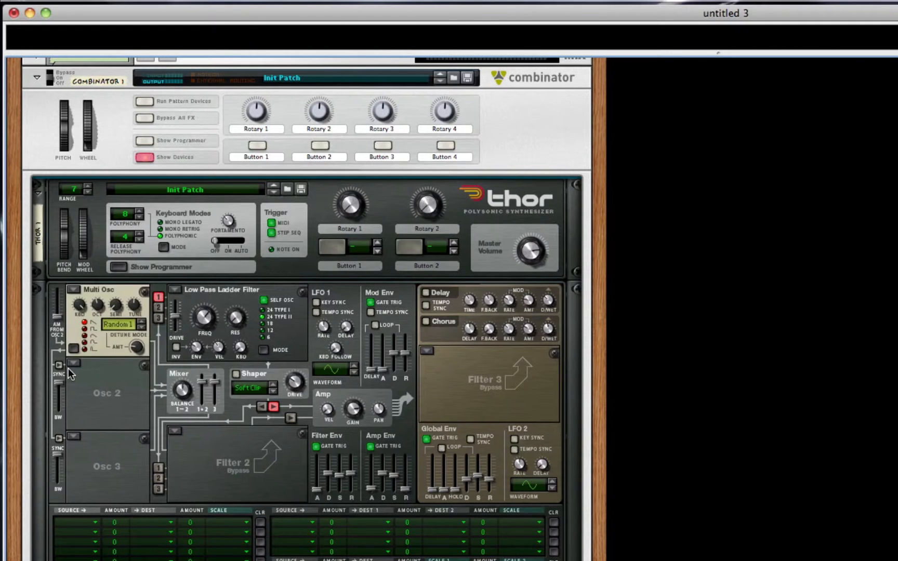
click(73, 364)
click(134, 343)
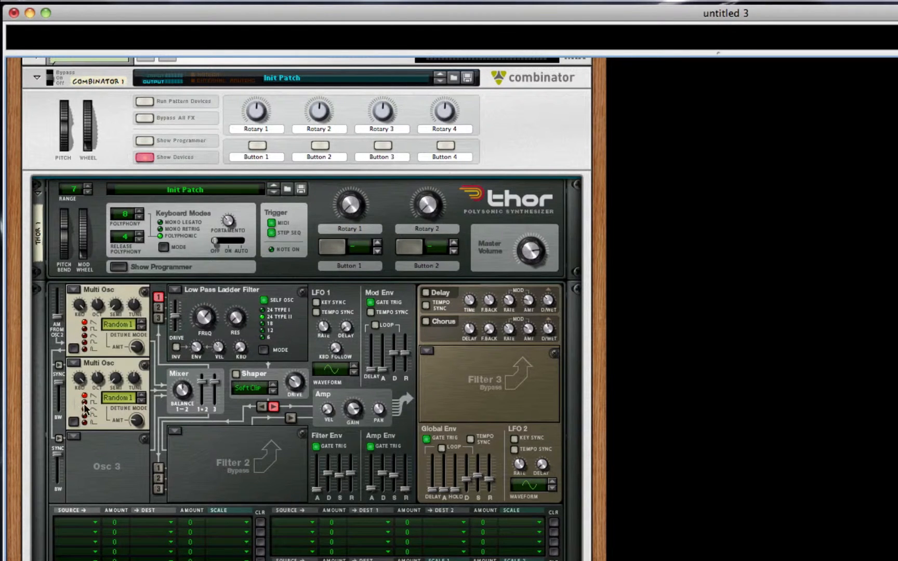
click(76, 439)
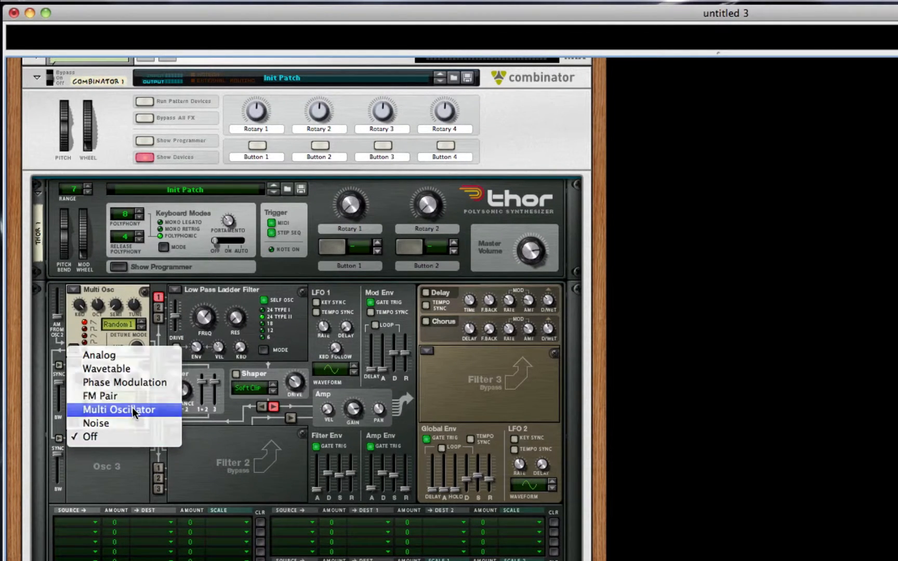
click(151, 409)
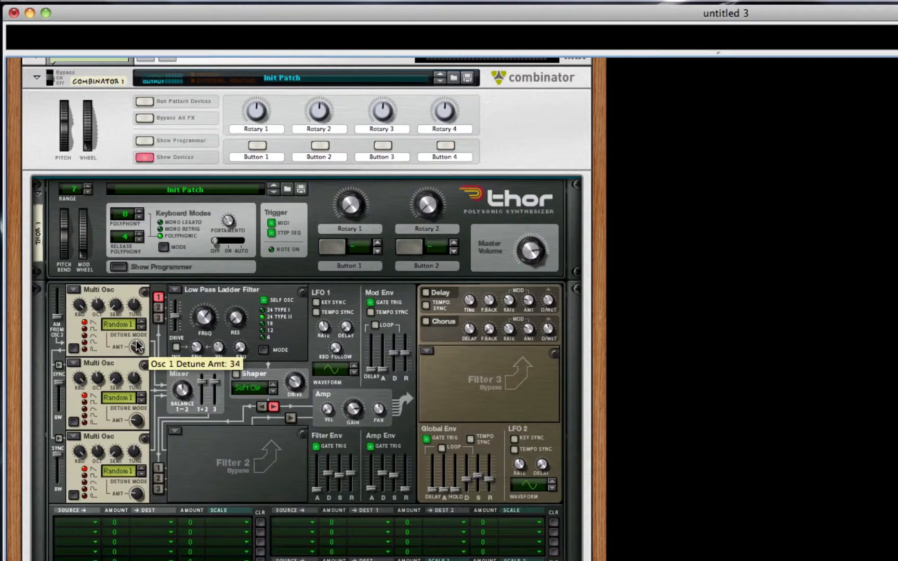
drag(136, 341, 162, 371)
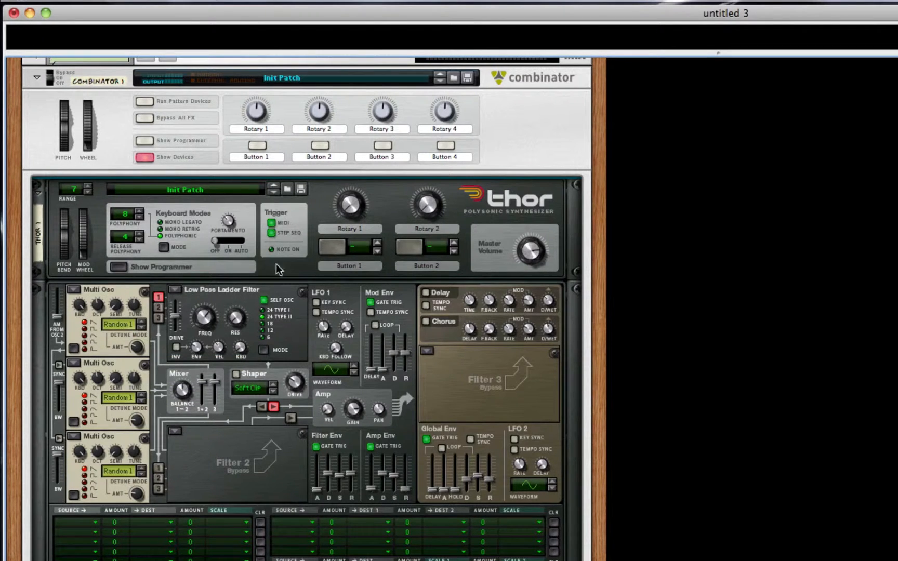
Route oscillators 2 and 3 into Thor's first filter slot and switch Filter 1 off.
click(158, 308)
click(158, 318)
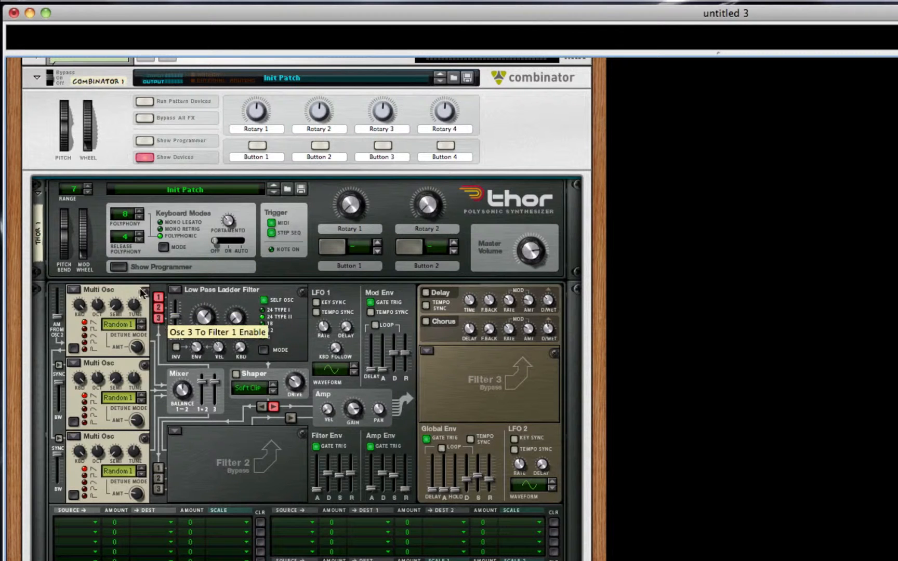
click(176, 289)
click(236, 345)
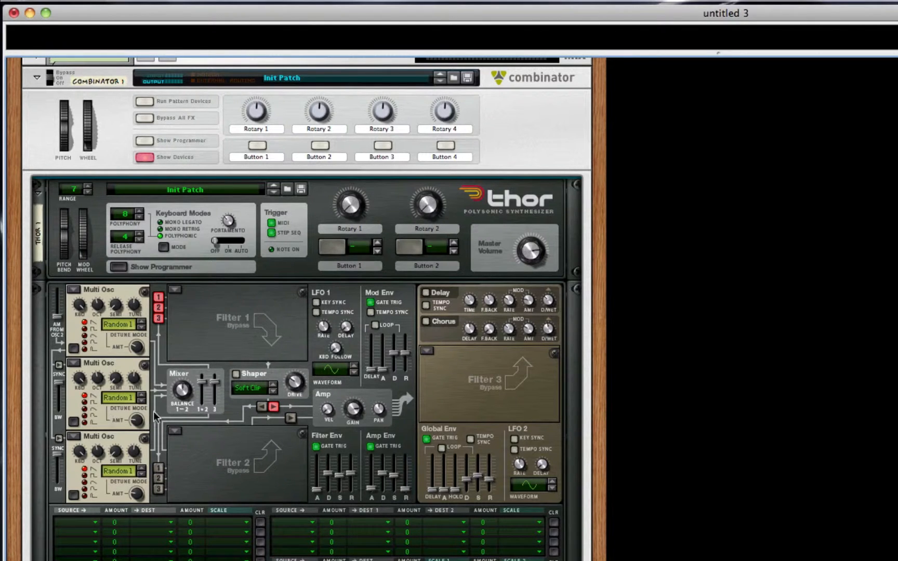
Adjust the detune amounts of oscillators 2 and 3, with oscillator 3 at 32, and select the fifth waveform for oscillator 2.
mouse_move(130, 429)
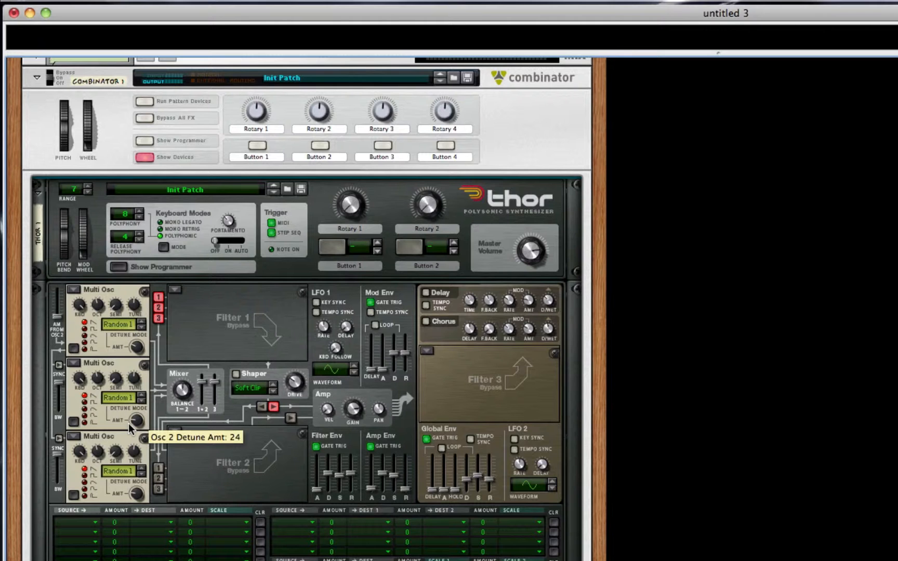
drag(139, 427, 138, 421)
drag(143, 497, 141, 491)
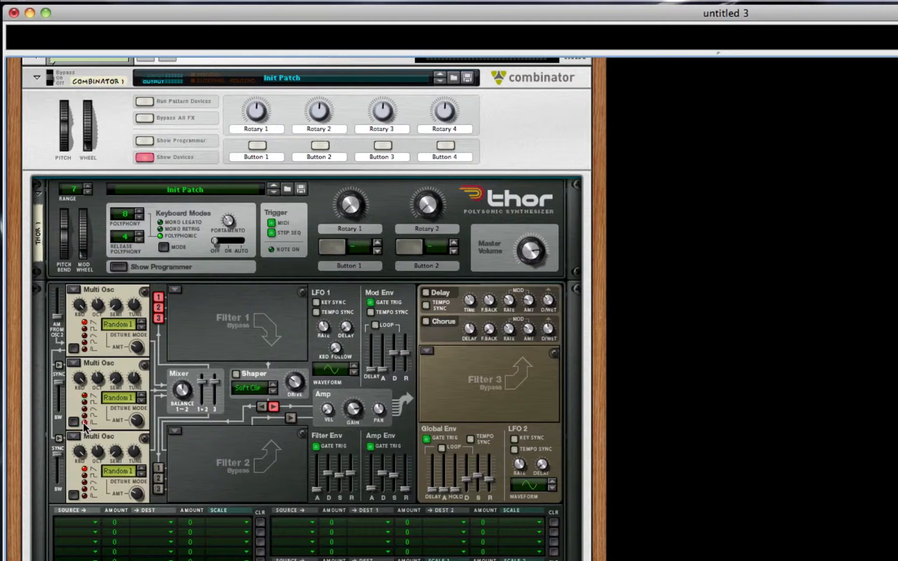
mouse_move(133, 428)
mouse_move(97, 378)
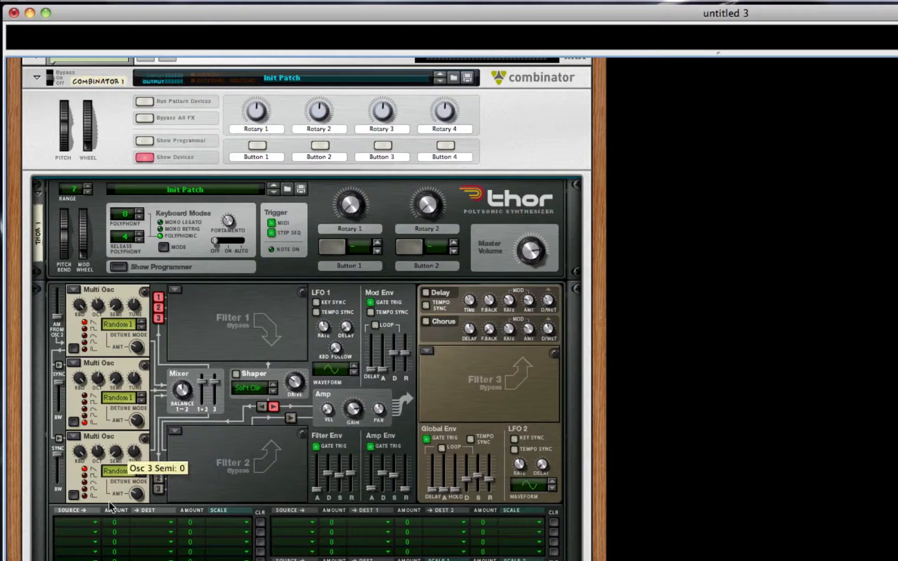
mouse_move(128, 487)
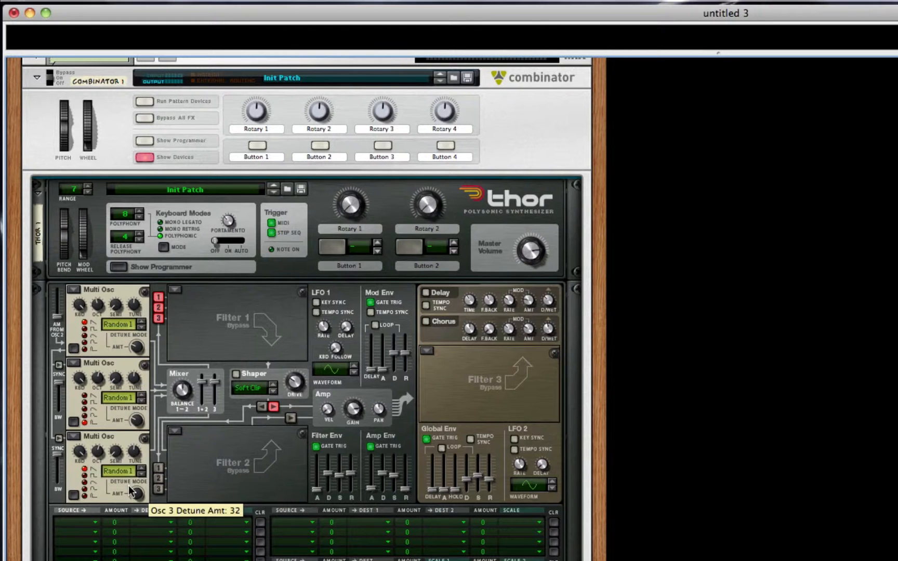
mouse_move(136, 464)
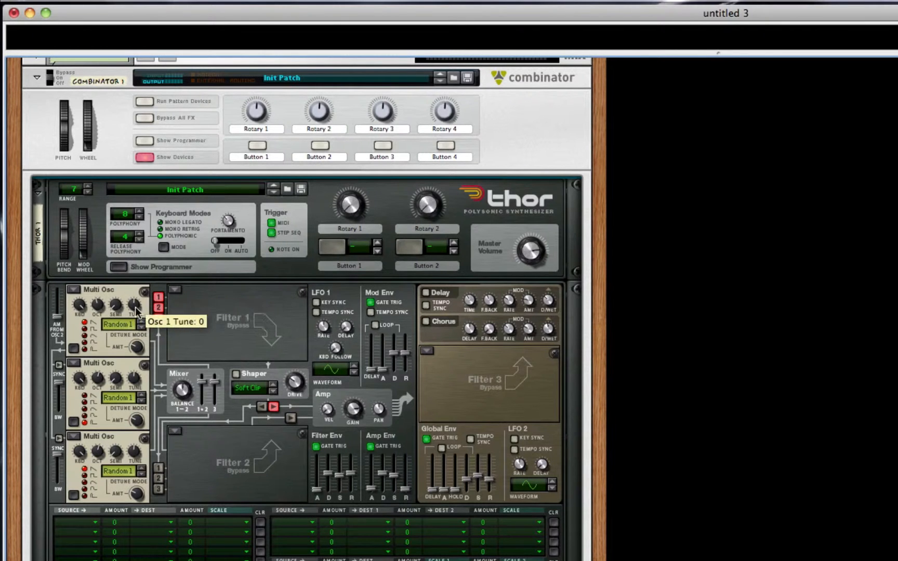
Set the detune mode to Random 2 for oscillator 1 and to Octave for oscillator 3.
click(141, 327)
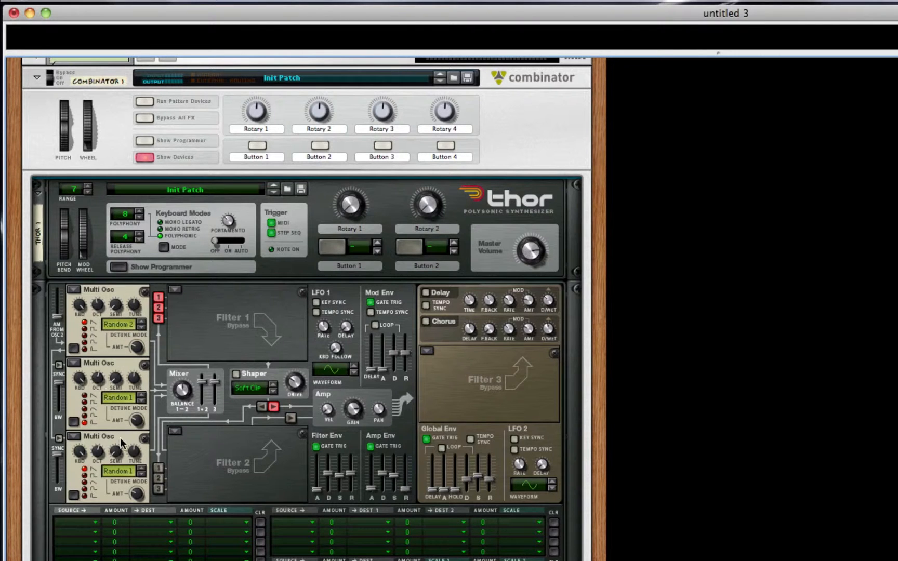
click(123, 472)
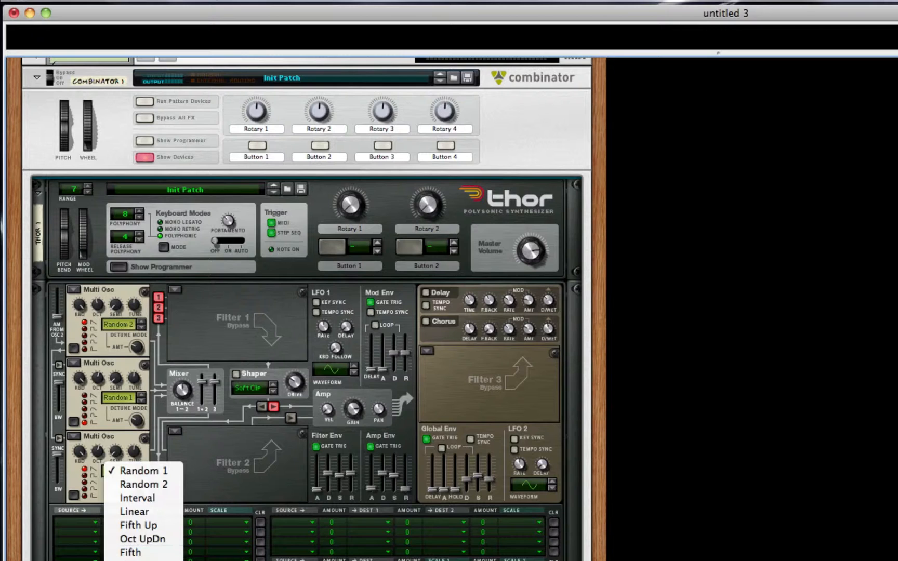
click(137, 557)
mouse_move(77, 451)
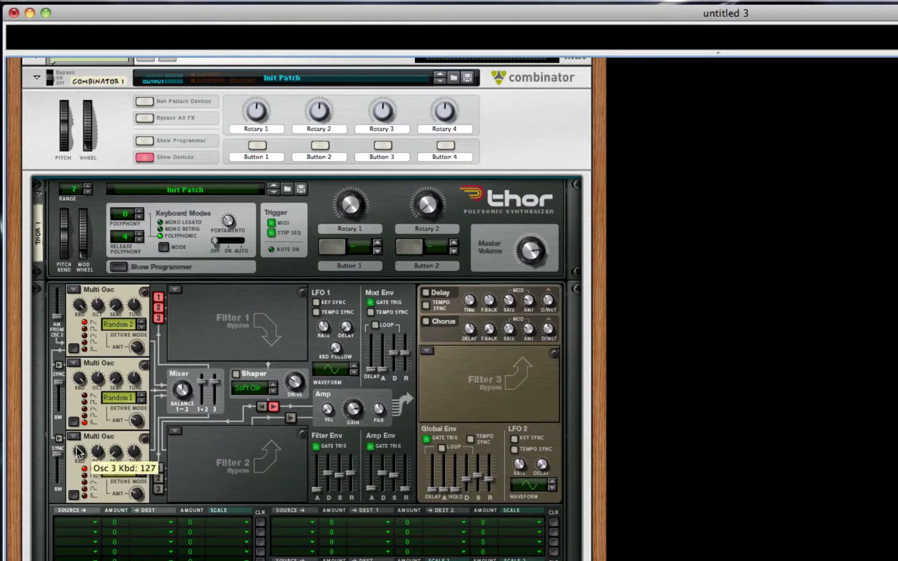
Collapse Thor's programmer section in the rack.
scroll(317, 419, down, 1)
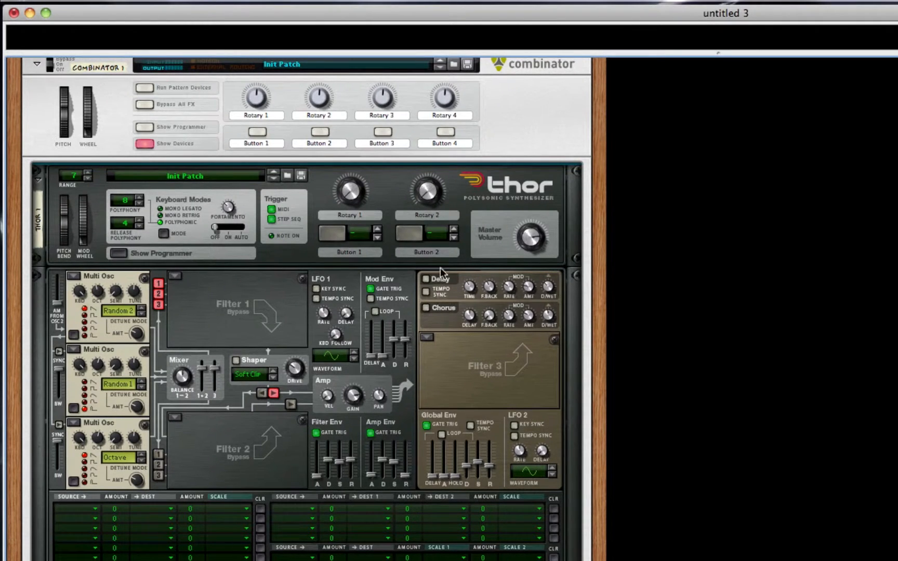
right_click(282, 318)
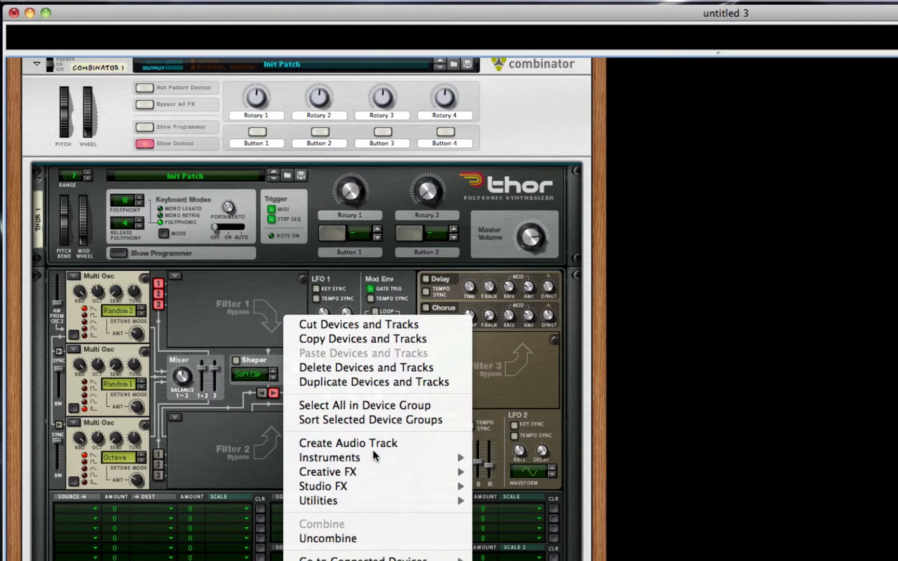
click(156, 279)
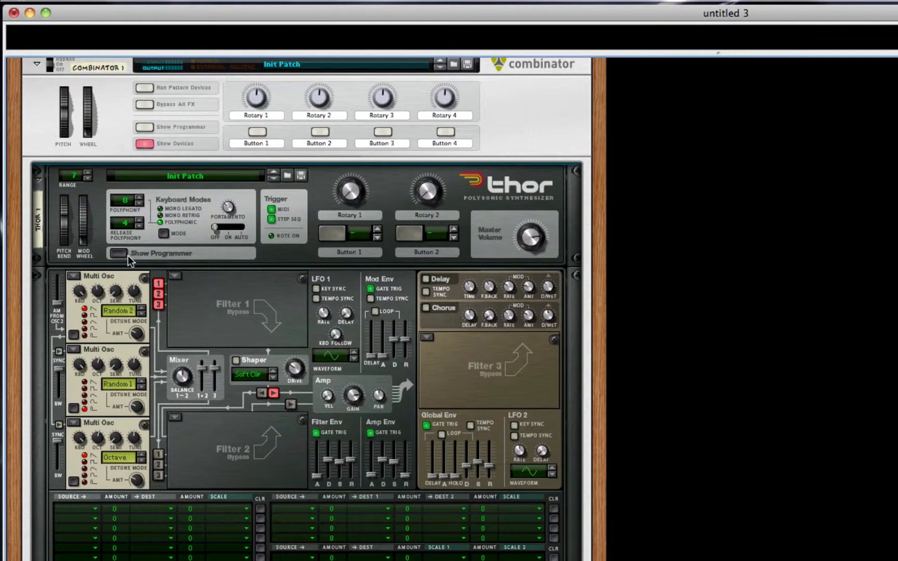
click(123, 254)
Add an RV7000 reverb below Thor in the Combinator, with dry/wet set to 22 and decay to 23.
right_click(301, 461)
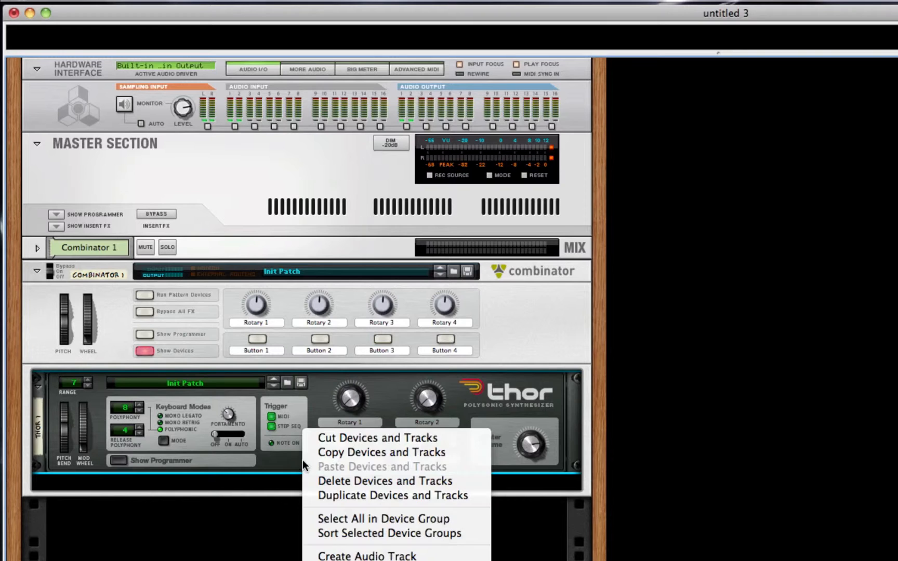
click(489, 560)
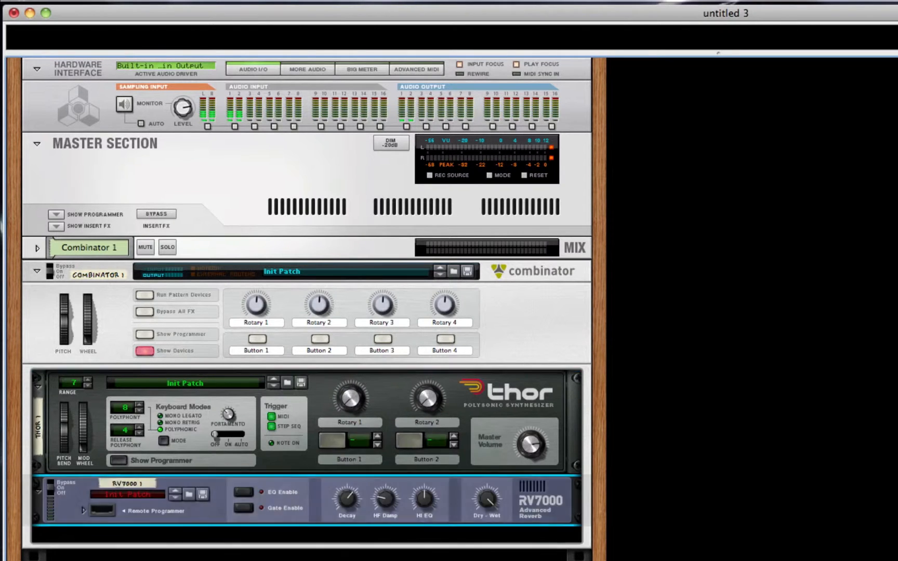
drag(481, 496, 479, 535)
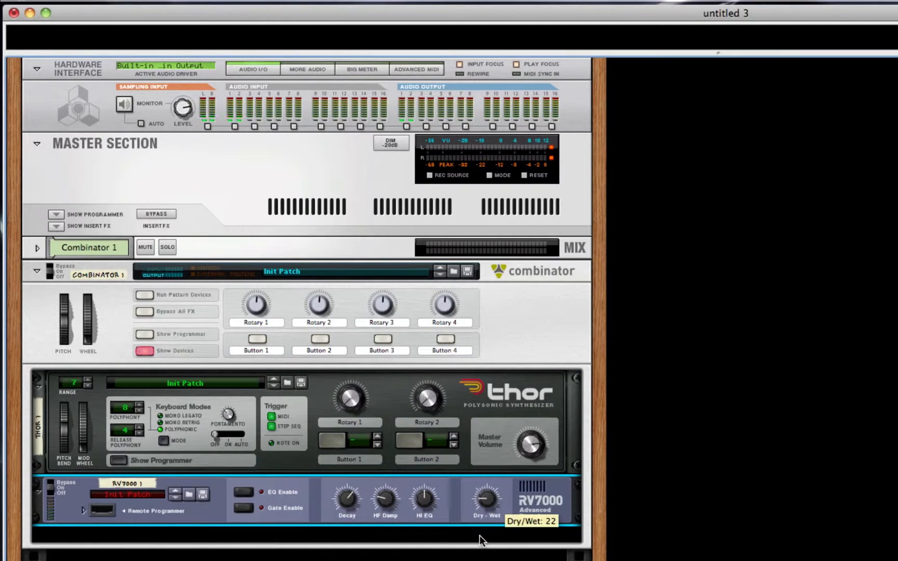
drag(346, 498, 351, 516)
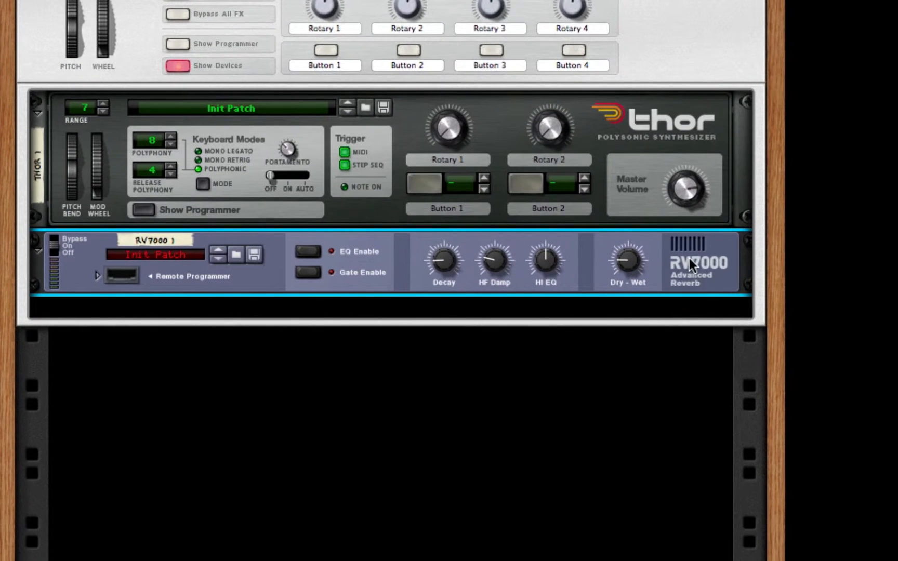
Add a Line 6 Bass Amp below the RV7000 and switch on its compressor.
right_click(689, 258)
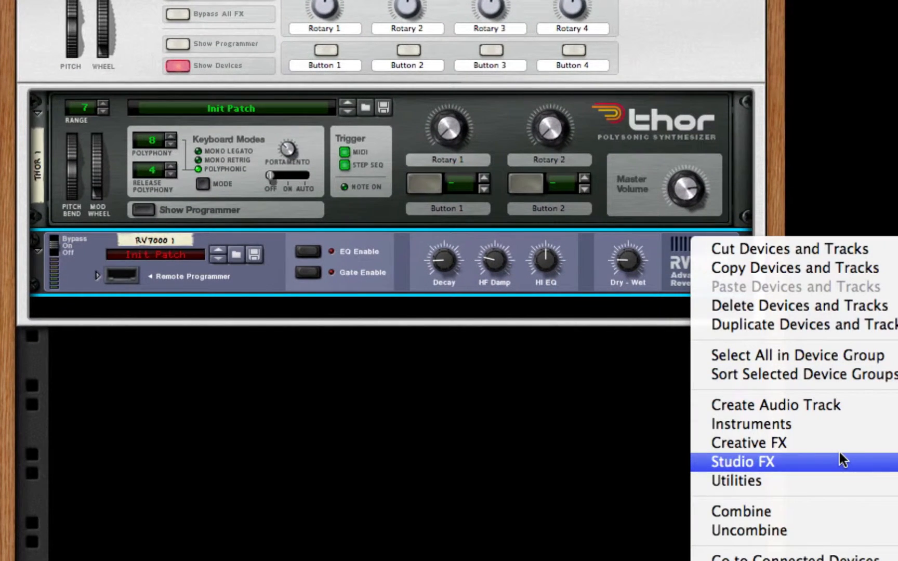
click(897, 494)
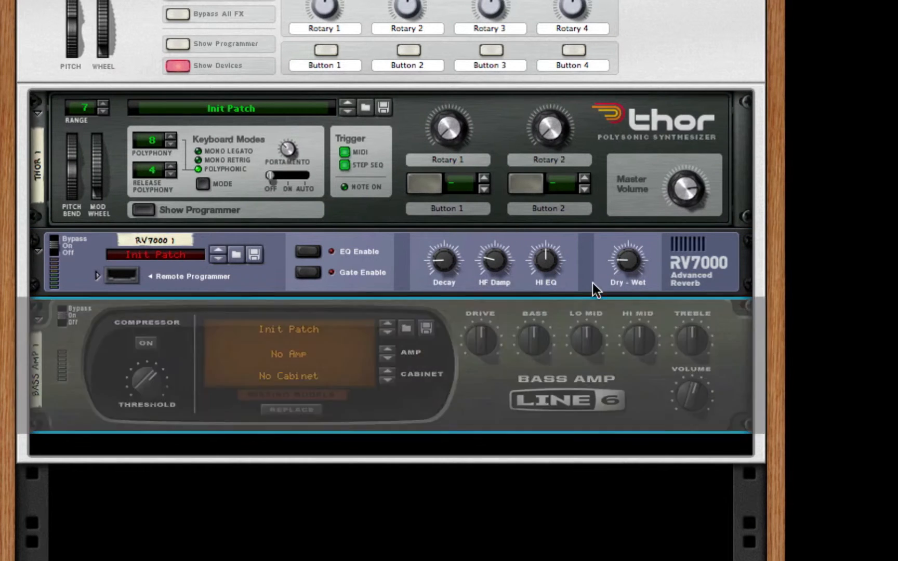
click(145, 344)
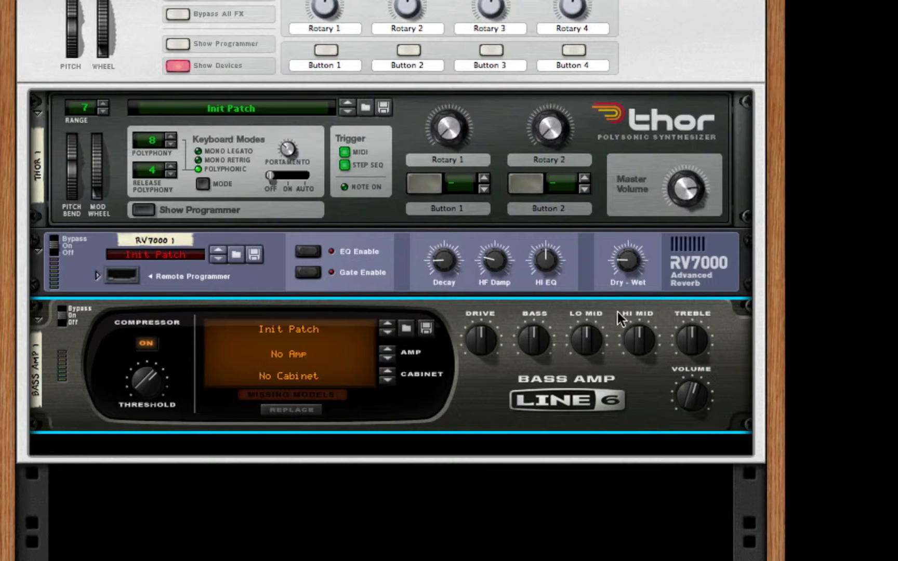
Add a Scream 4 distortion below the bass amp, lower its damage control, select the Tape type and turn P1 and P2 fully up.
right_click(528, 398)
mouse_move(648, 444)
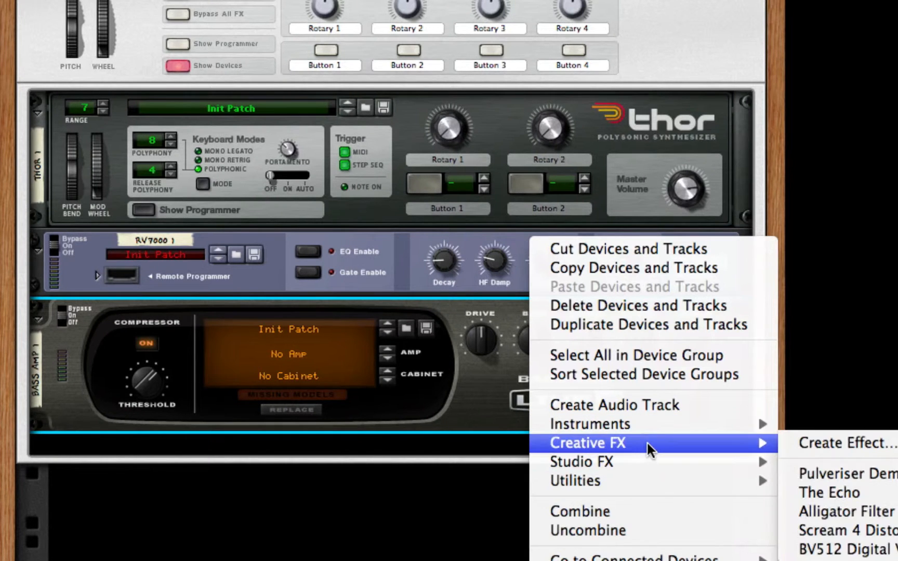
click(873, 530)
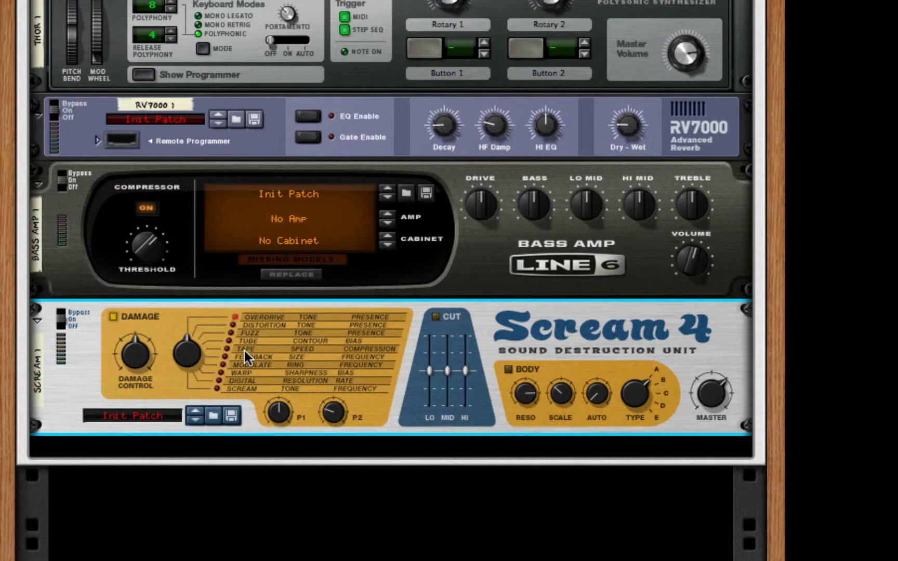
drag(138, 351, 134, 364)
click(225, 351)
Add an MClass Equalizer and a Softube Saturation Knob below the Scream 4.
right_click(591, 337)
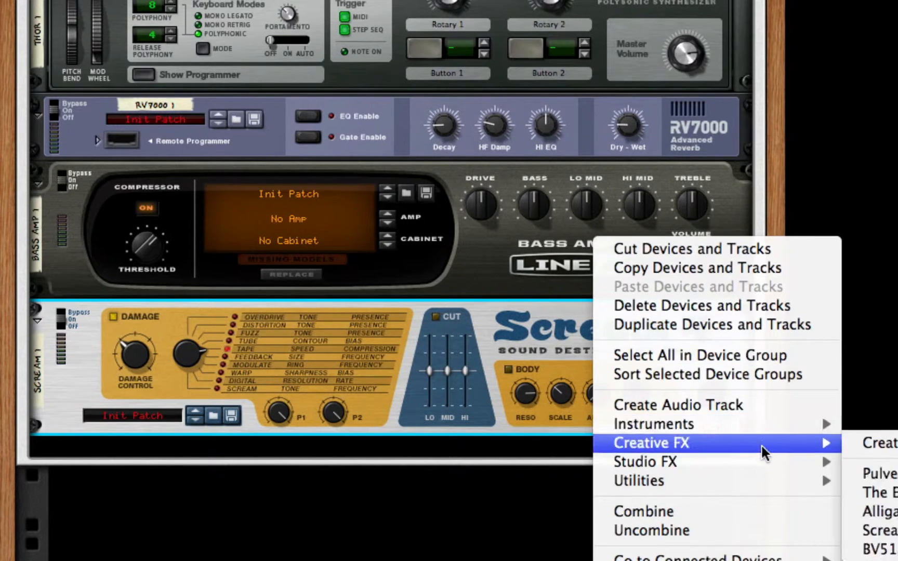
mouse_move(762, 457)
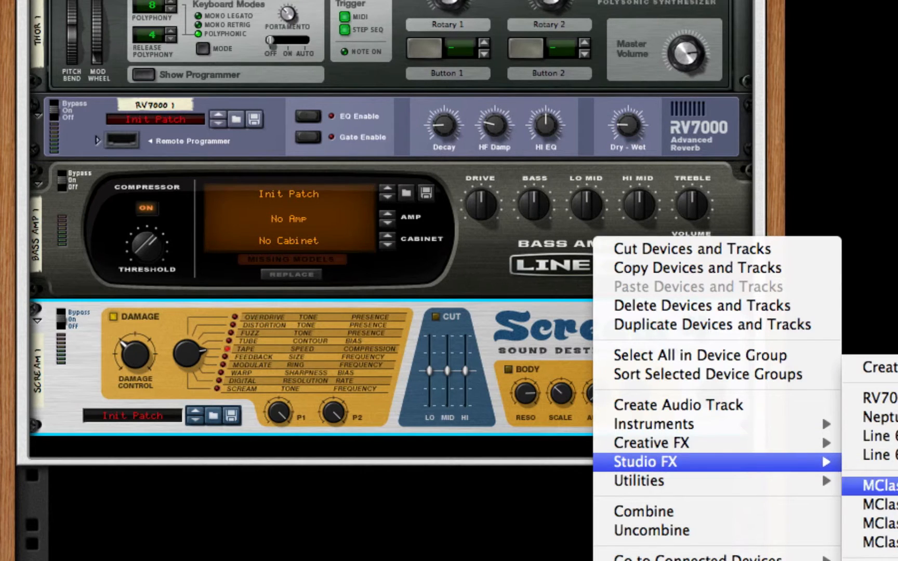
click(876, 485)
right_click(459, 356)
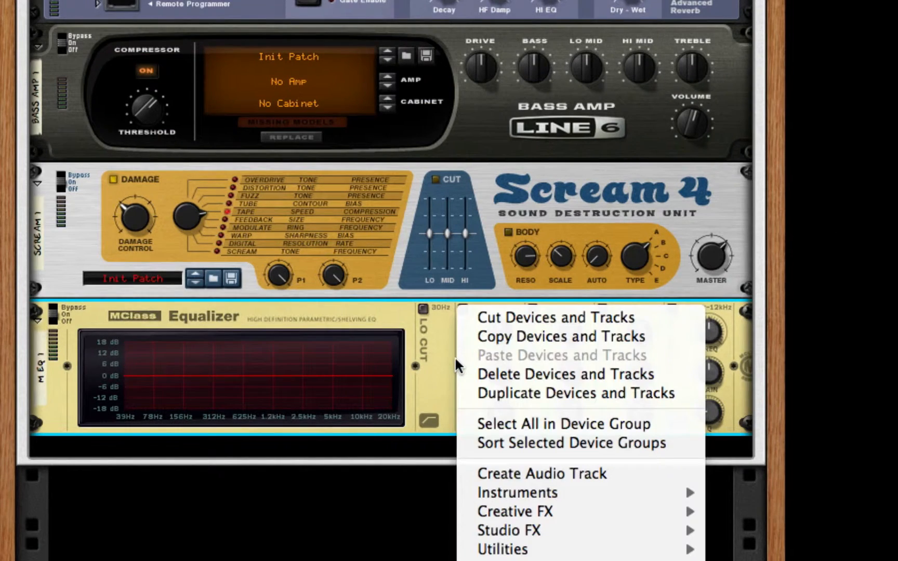
mouse_move(656, 528)
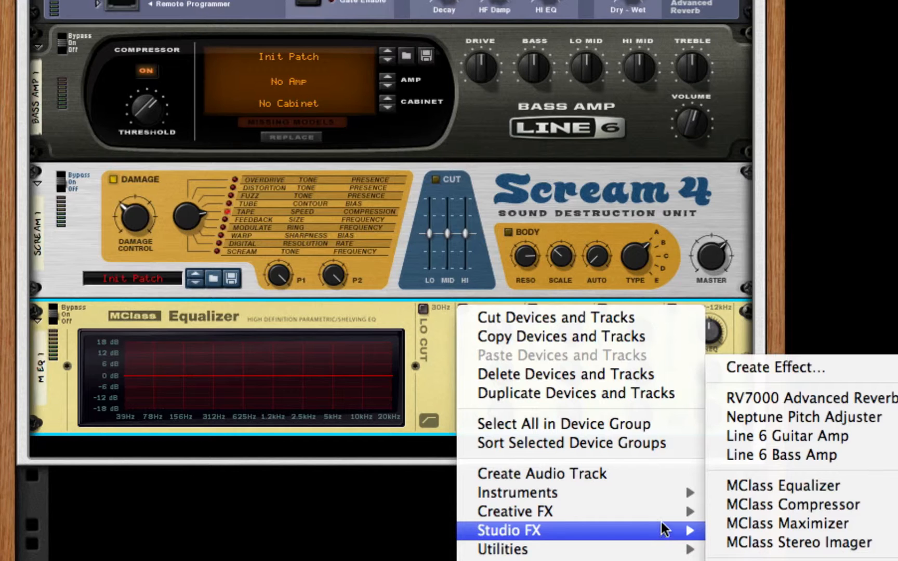
click(795, 560)
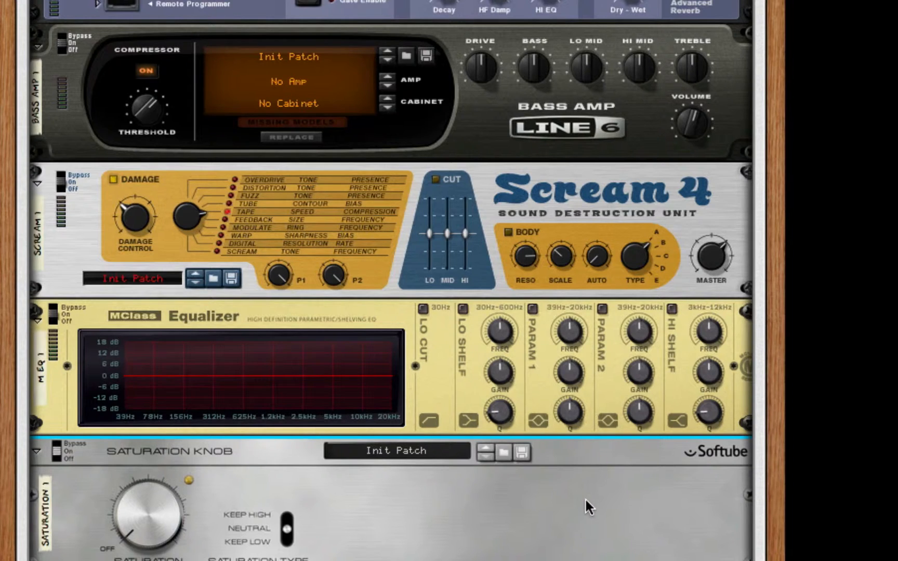
Add an MClass Maximizer and a second Line 6 Bass Amp below the Saturation Knob.
scroll(584, 497, down, 3)
right_click(505, 393)
key(Escape)
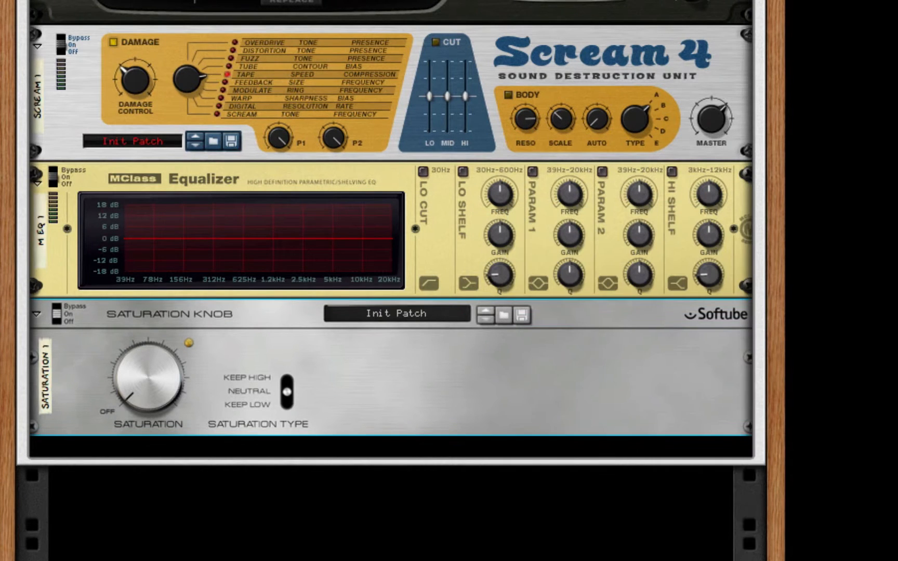
right_click(628, 358)
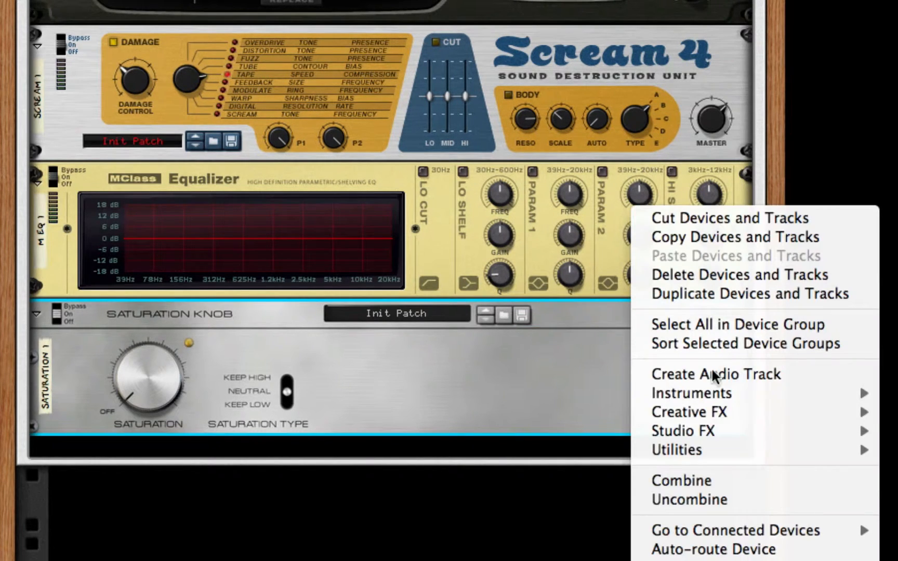
mouse_move(788, 431)
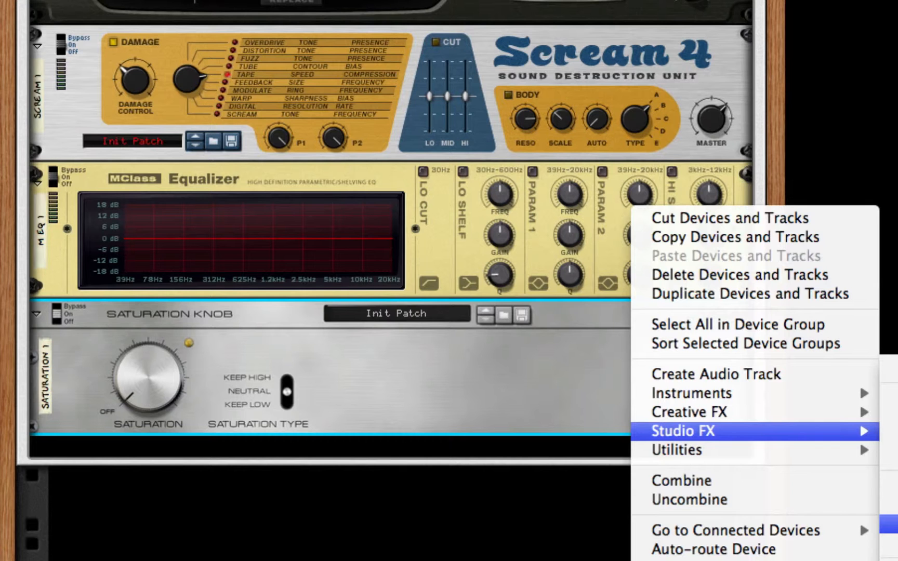
click(890, 524)
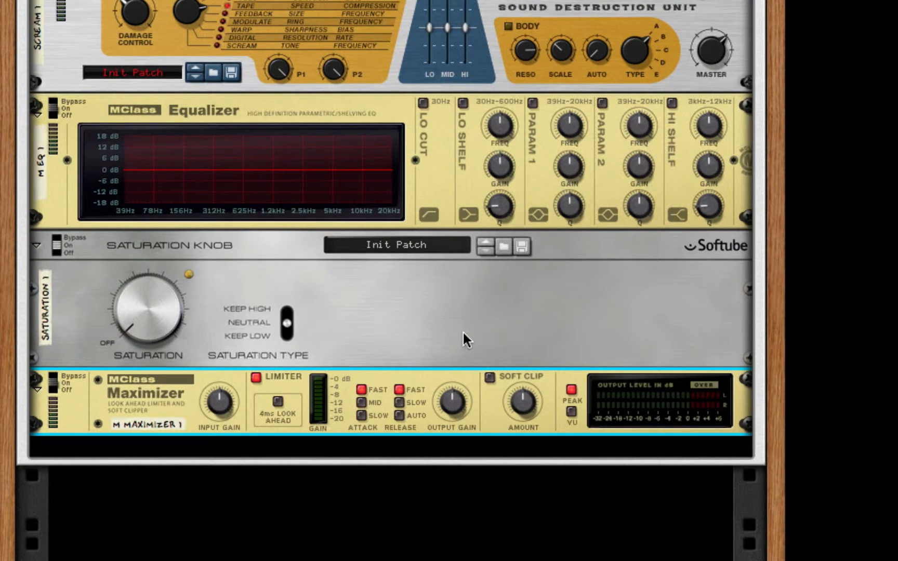
right_click(482, 422)
mouse_move(664, 532)
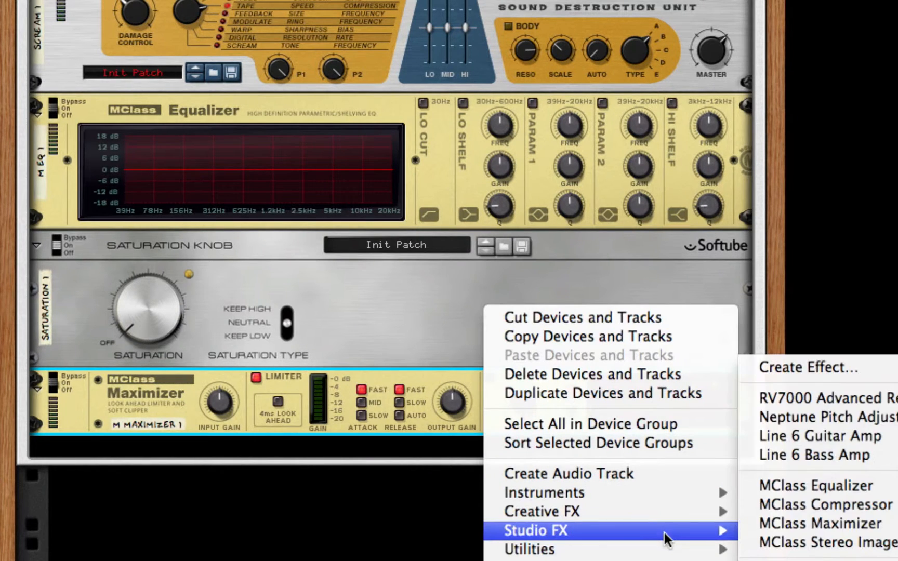
click(828, 454)
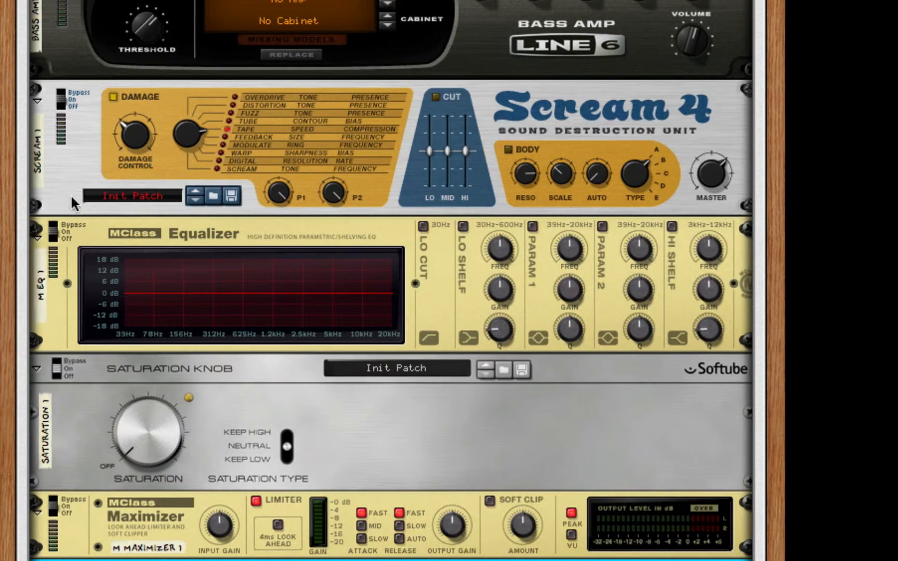
Enable the MClass Equalizer's lo cut, param 1, param 2 and hi shelf bands.
click(421, 226)
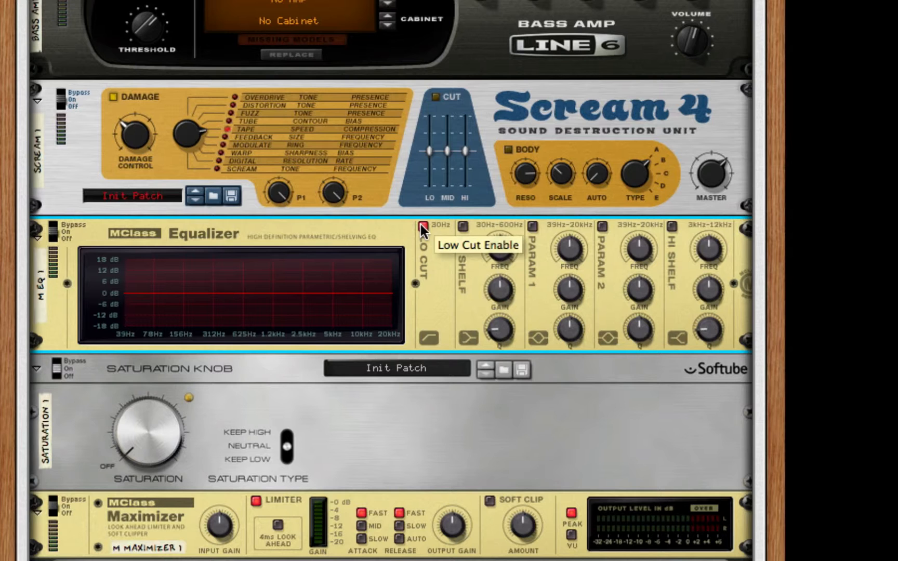
click(532, 226)
click(602, 225)
click(671, 225)
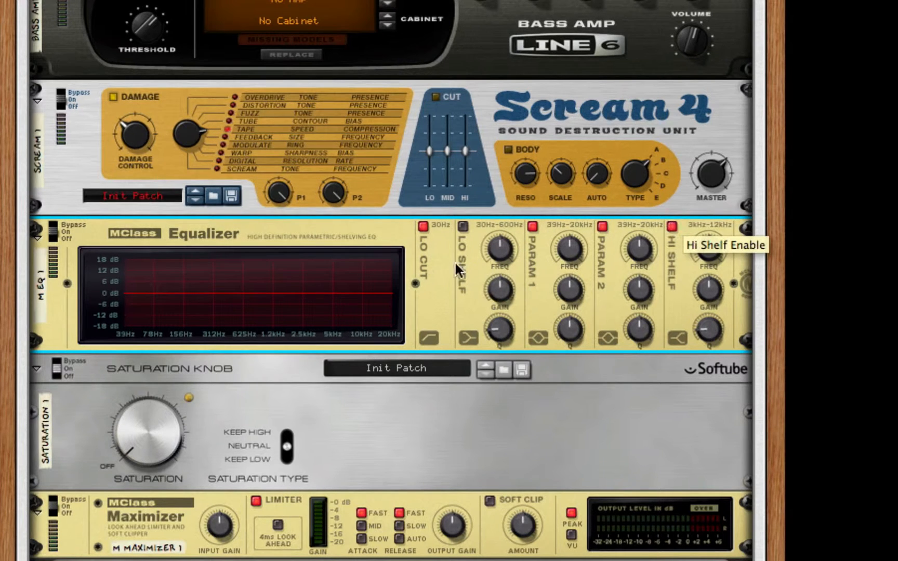
Make param 1 a narrow cut at about 200 Hz, with gain at minimum and Q at maximum.
drag(576, 248, 573, 264)
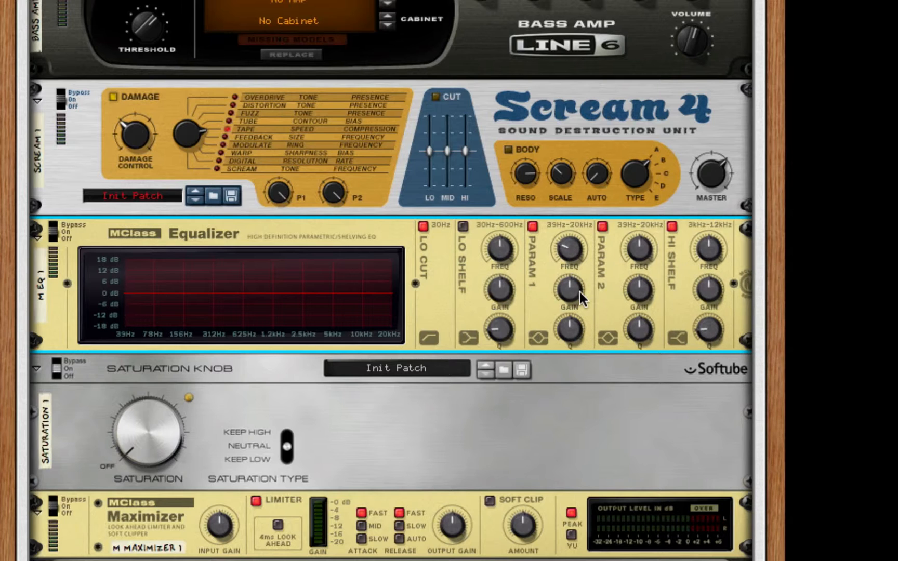
drag(575, 291, 561, 388)
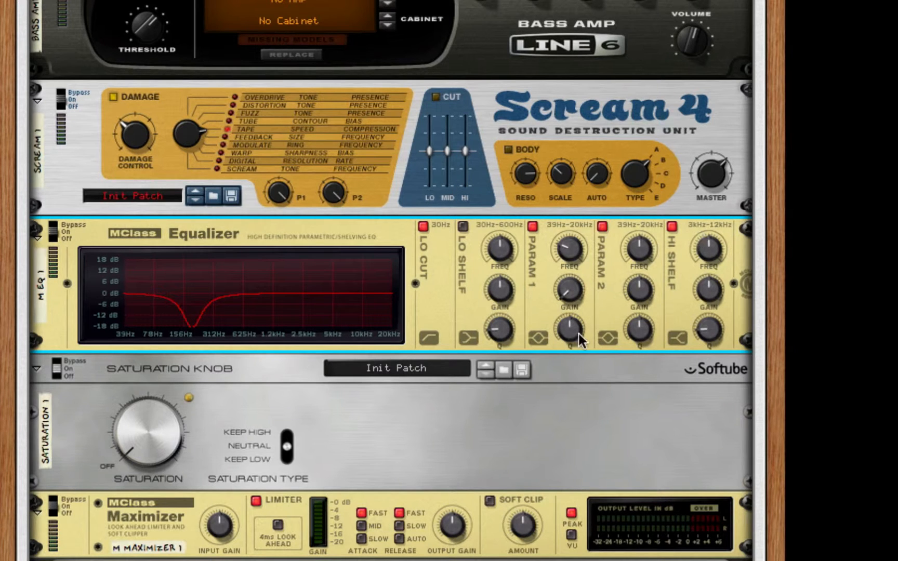
drag(578, 334, 574, 328)
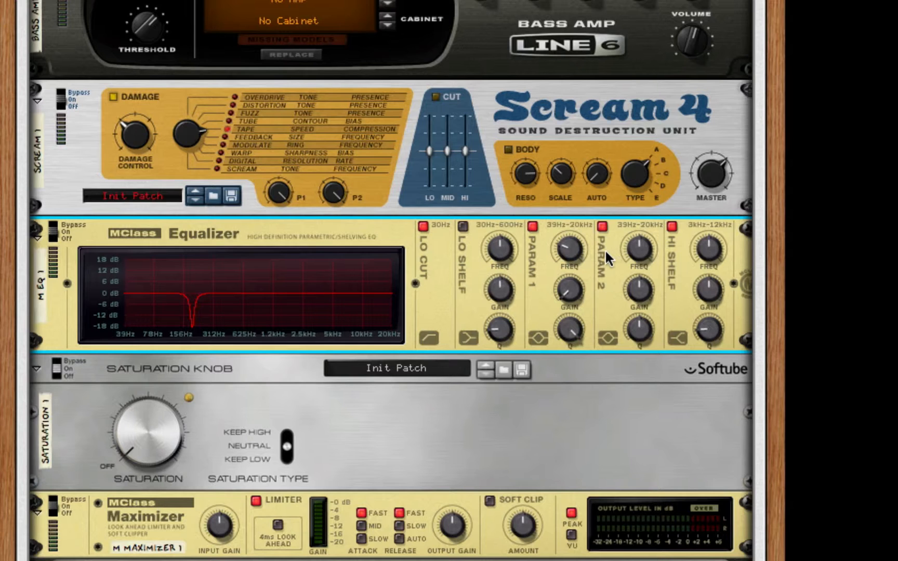
Make param 2 a narrow cut at 2.585 kHz, with gain at minimum and Q at maximum.
drag(636, 250, 634, 247)
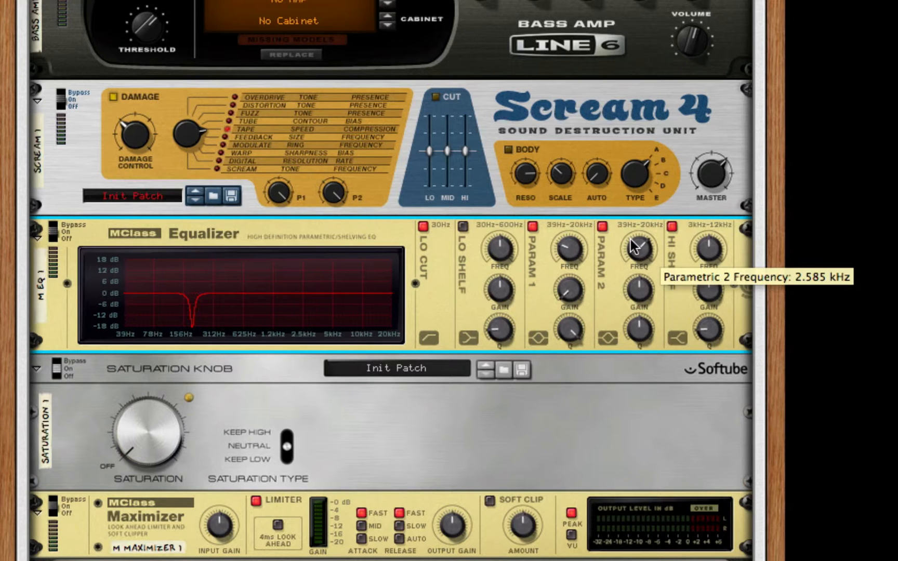
drag(638, 286, 650, 396)
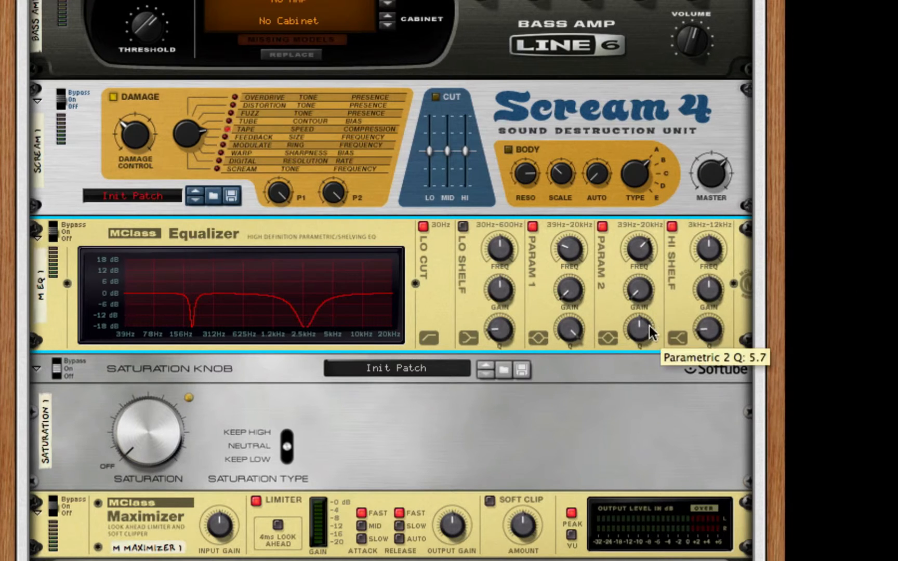
drag(649, 325, 713, 209)
Set the equalizer's hi shelf to its lowest frequency and lowest Q, with a slight gain boost.
mouse_move(712, 248)
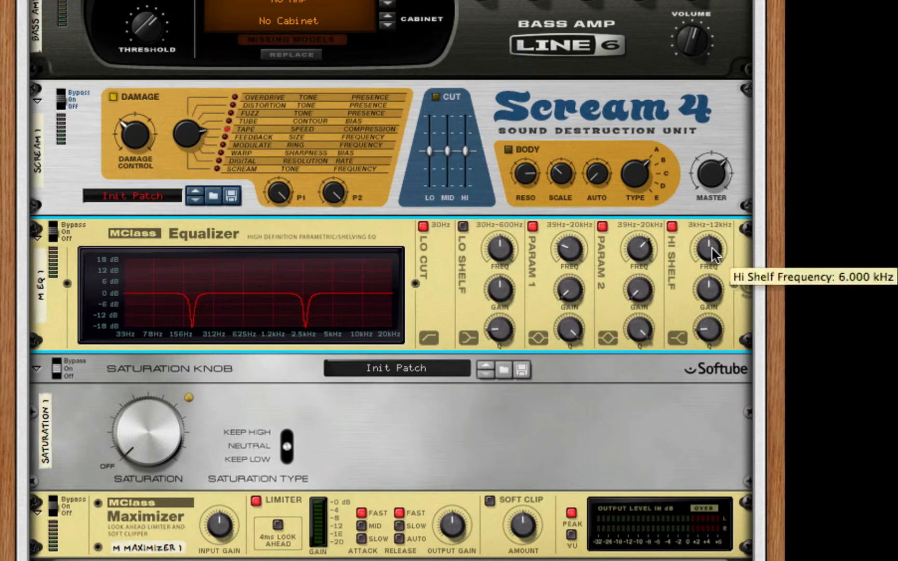
drag(712, 248, 704, 307)
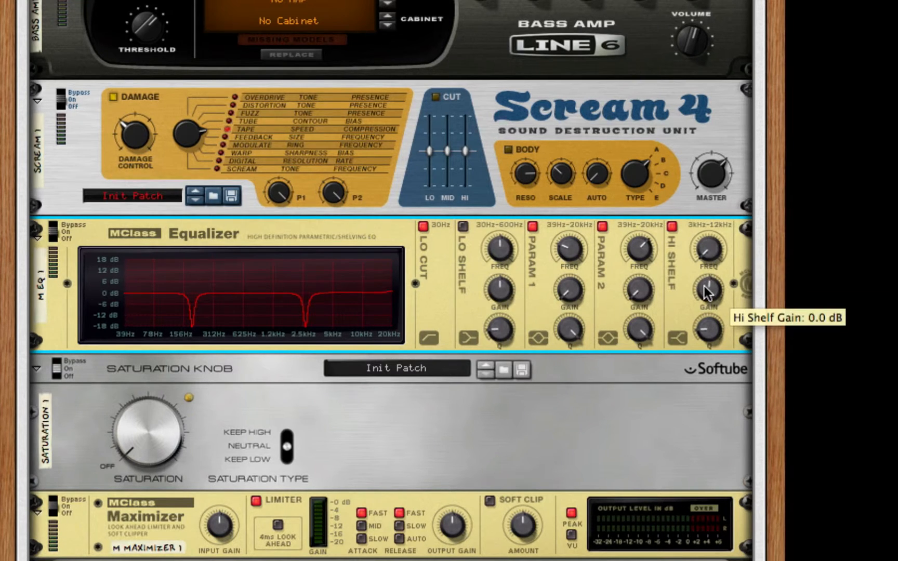
drag(703, 287, 707, 285)
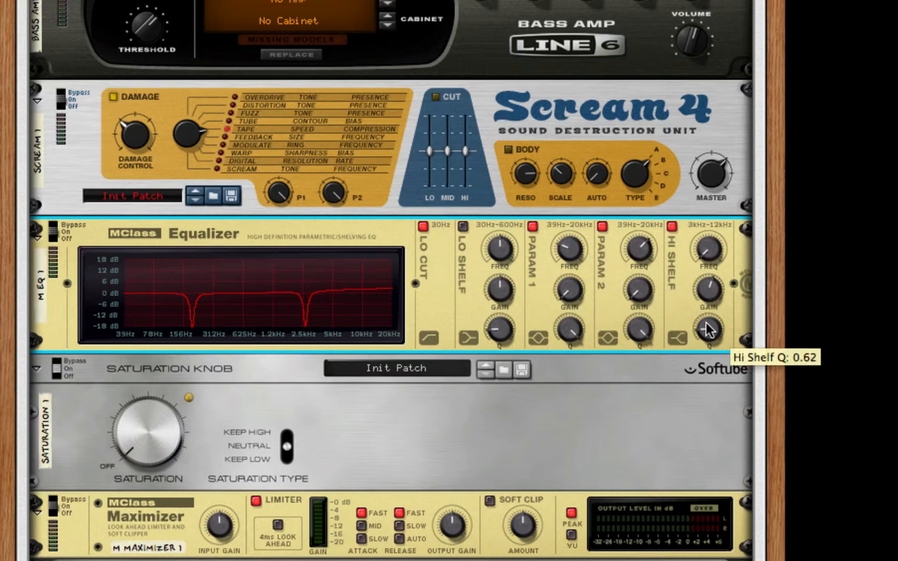
drag(705, 329, 710, 409)
Set the Saturation Knob's type to Keep High and raise its saturation amount to about a quarter.
scroll(443, 296, down, 5)
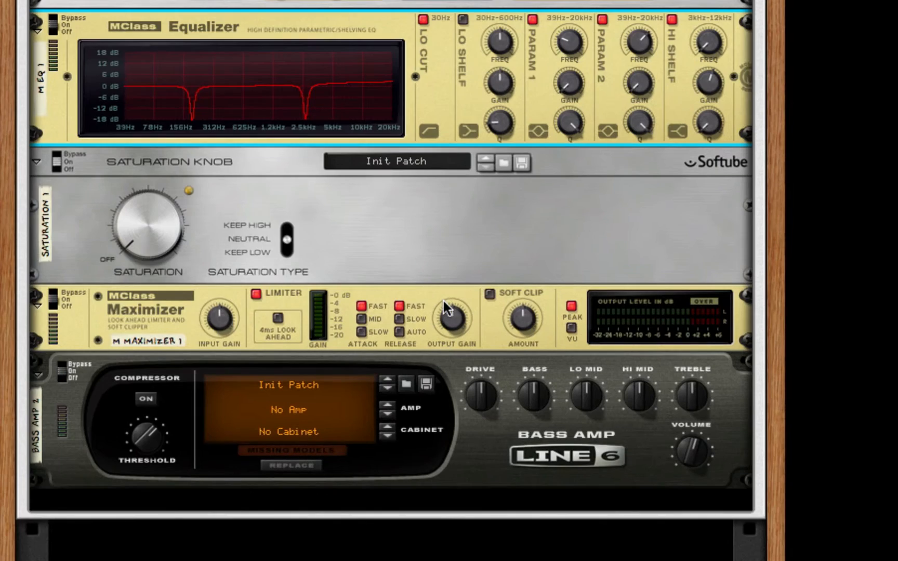
click(286, 243)
drag(126, 227, 128, 217)
scroll(404, 223, down, 1)
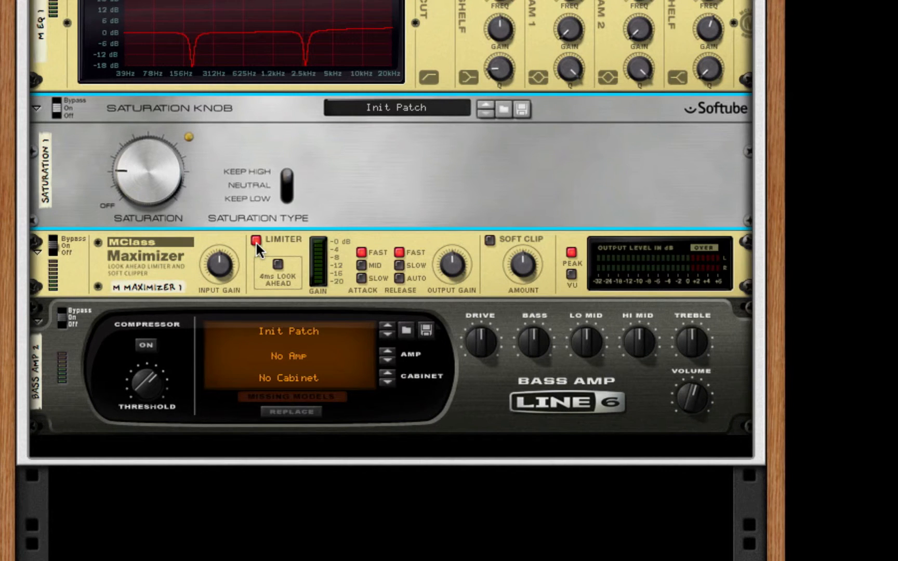
Switch the Maximizer from limiting to soft clipping with a raised soft clip amount, and enable the last bass amp's compressor.
click(255, 241)
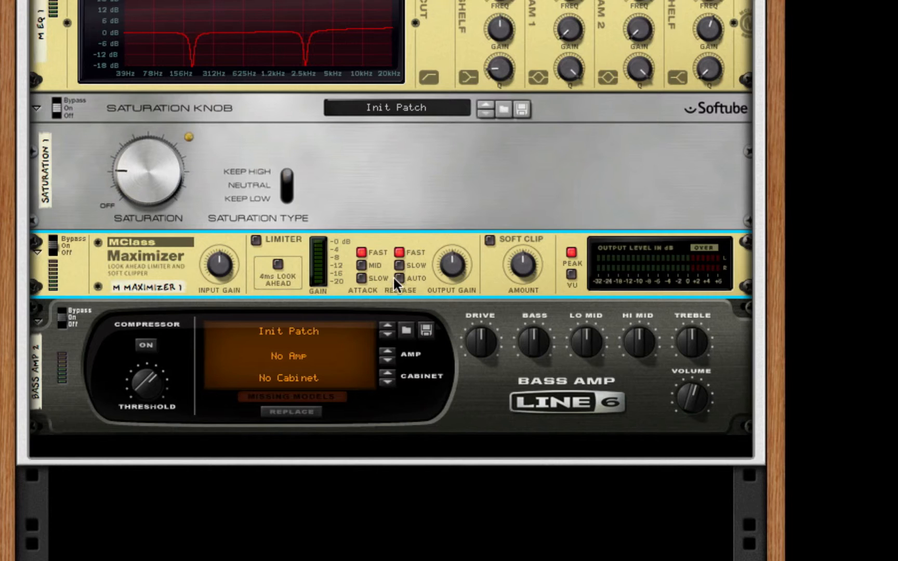
click(490, 239)
drag(535, 271, 559, 9)
click(149, 343)
Reveal Thor's programmer and slightly raise the attack of its Amp Env.
scroll(391, 337, up, 10)
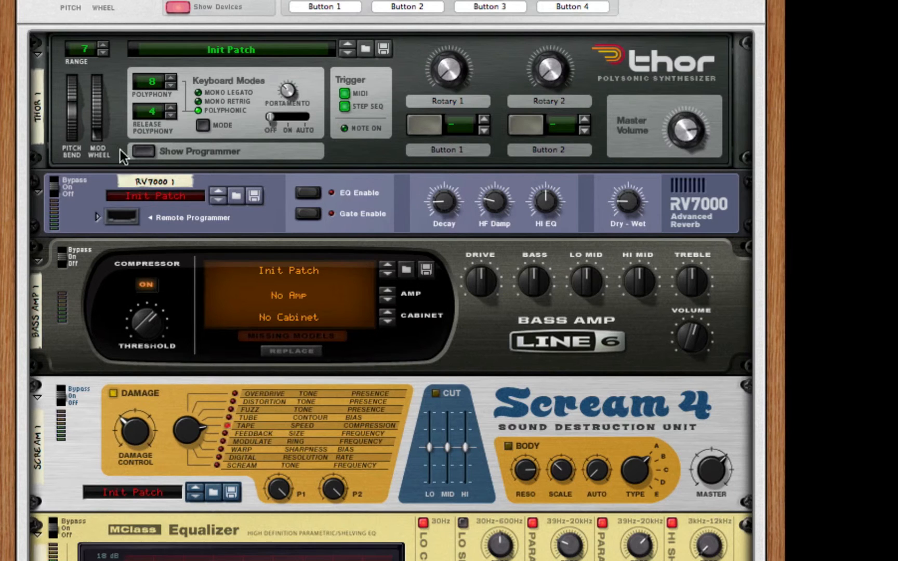
click(144, 152)
scroll(431, 172, down, 5)
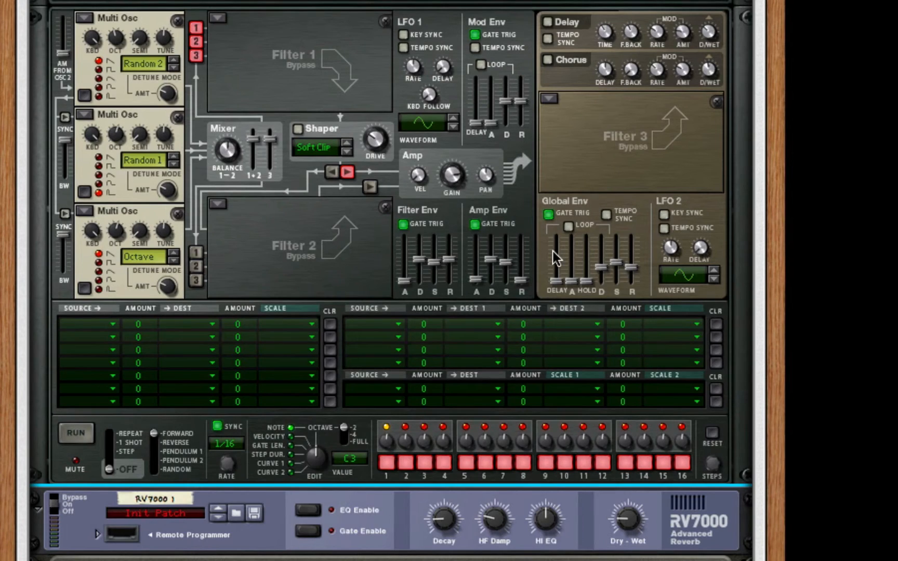
mouse_move(553, 251)
drag(481, 284, 482, 275)
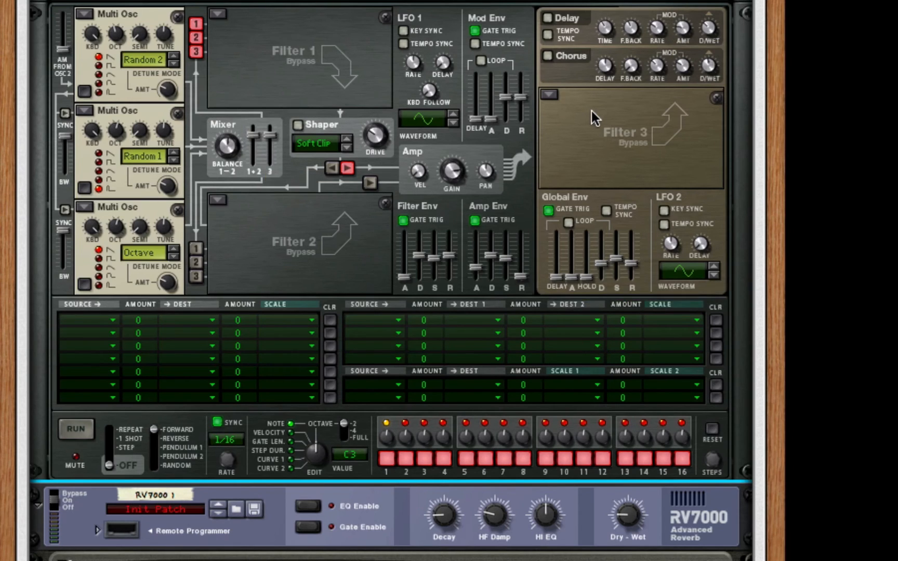
scroll(591, 111, down, 10)
scroll(592, 111, up, 12)
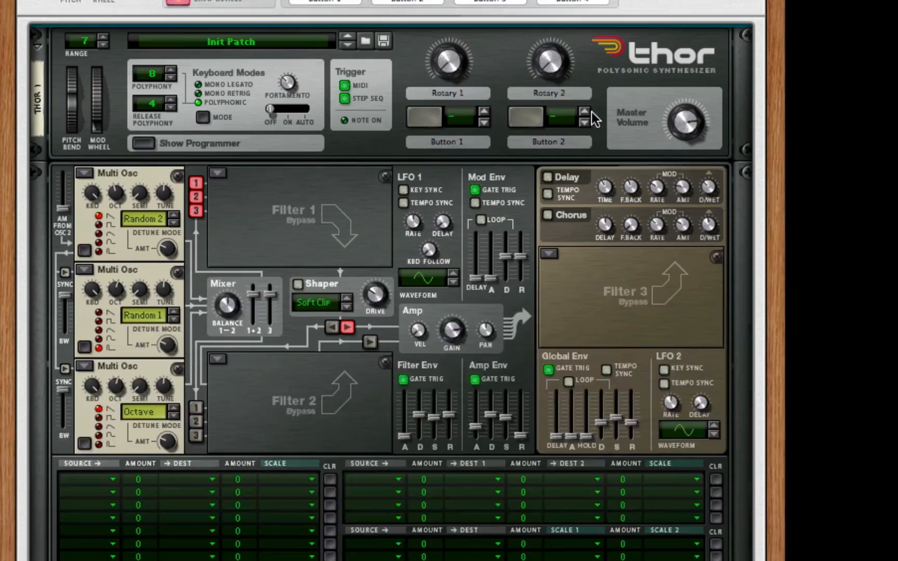
scroll(592, 112, up, 3)
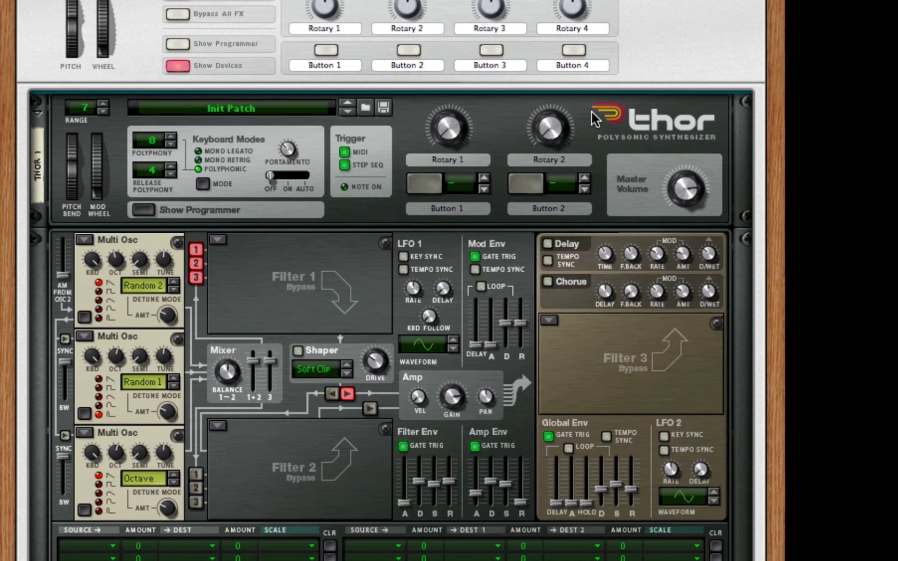